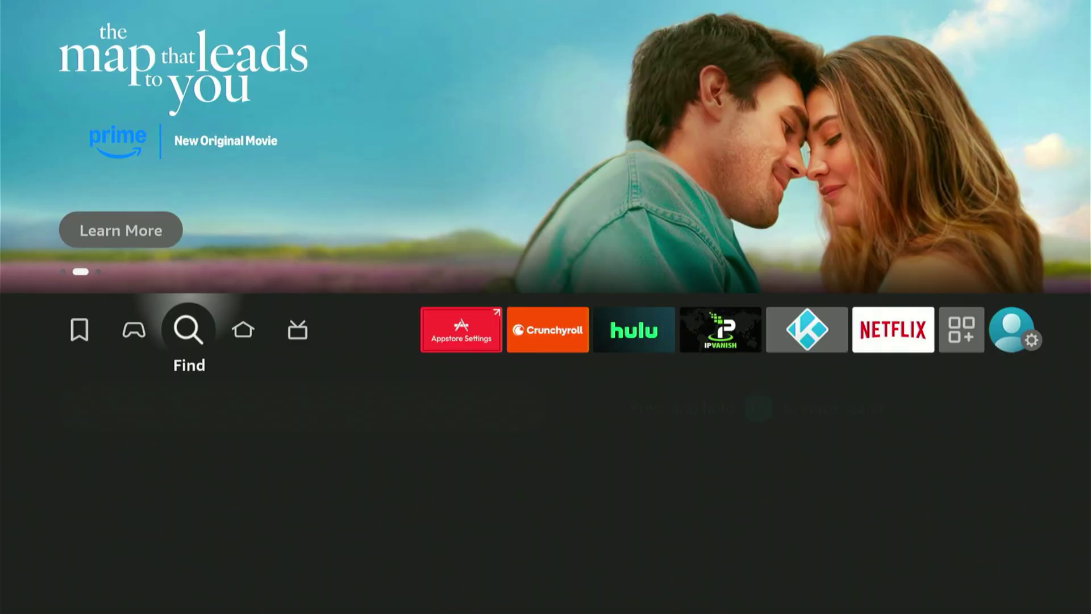
Open the on-screen search keyboard from the Find page.
key(Left)
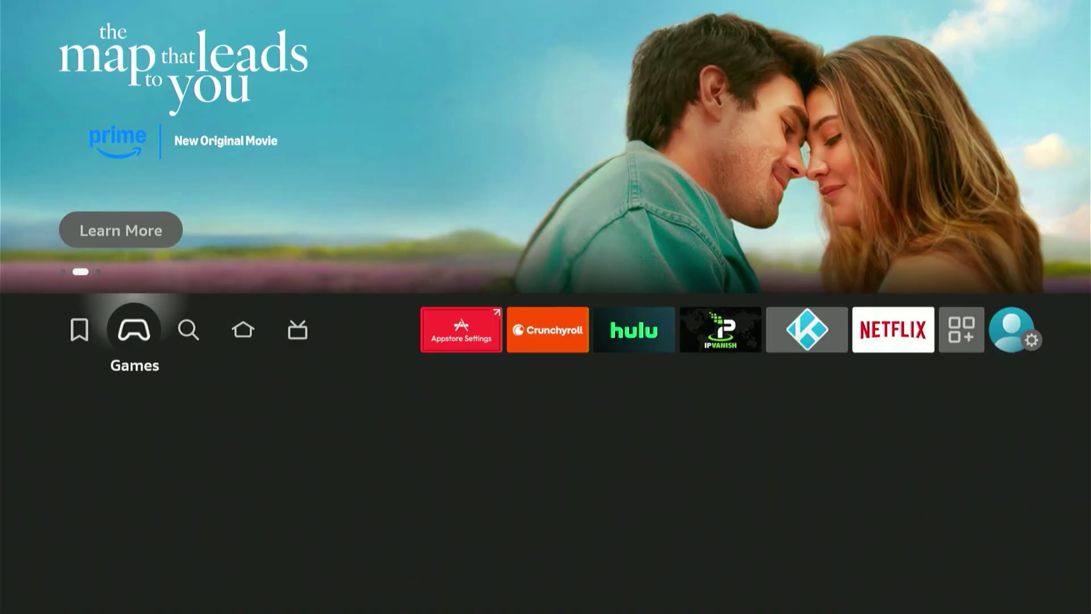
key(Right)
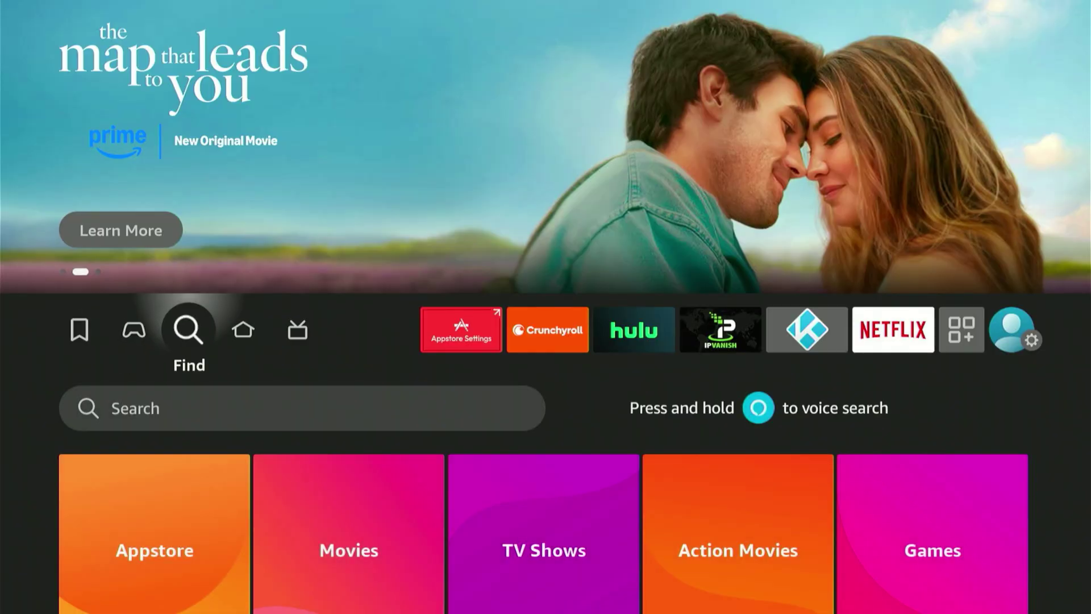
key(Down)
key(Return)
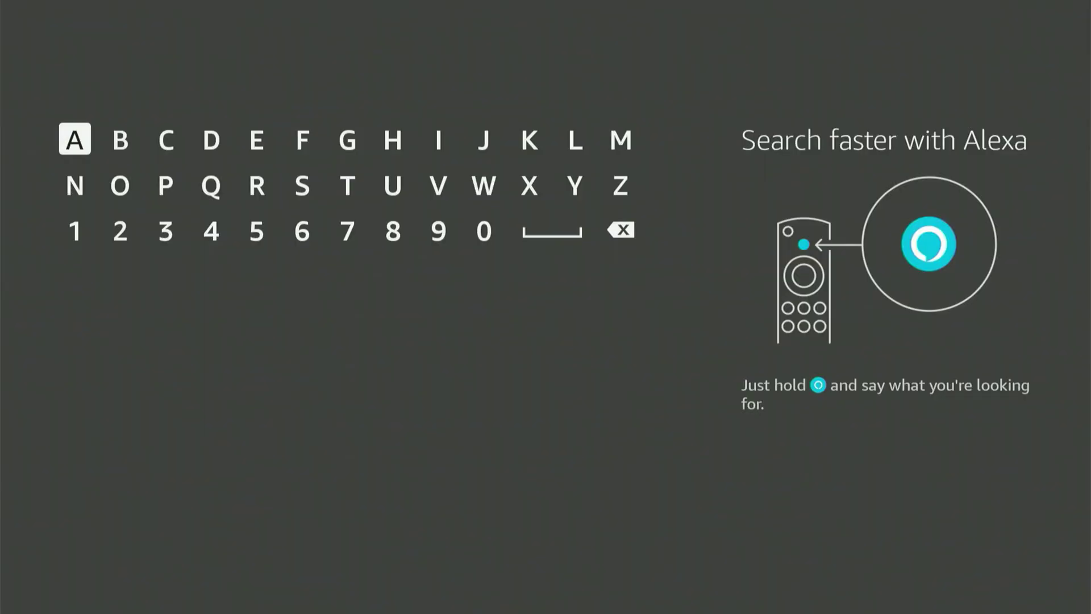
Spell 'Dow' and pick the Downloader suggestion to list its search results.
key(Right)
key(Right)
key(Right)
key(Right)
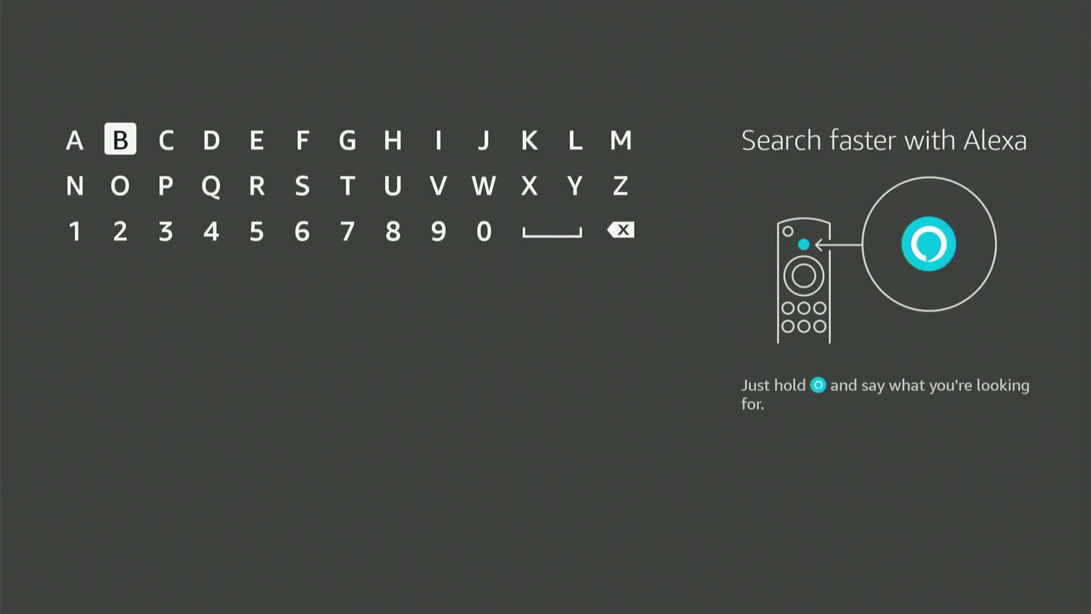
key(Left)
key(Return)
key(Down)
key(Left)
key(Left)
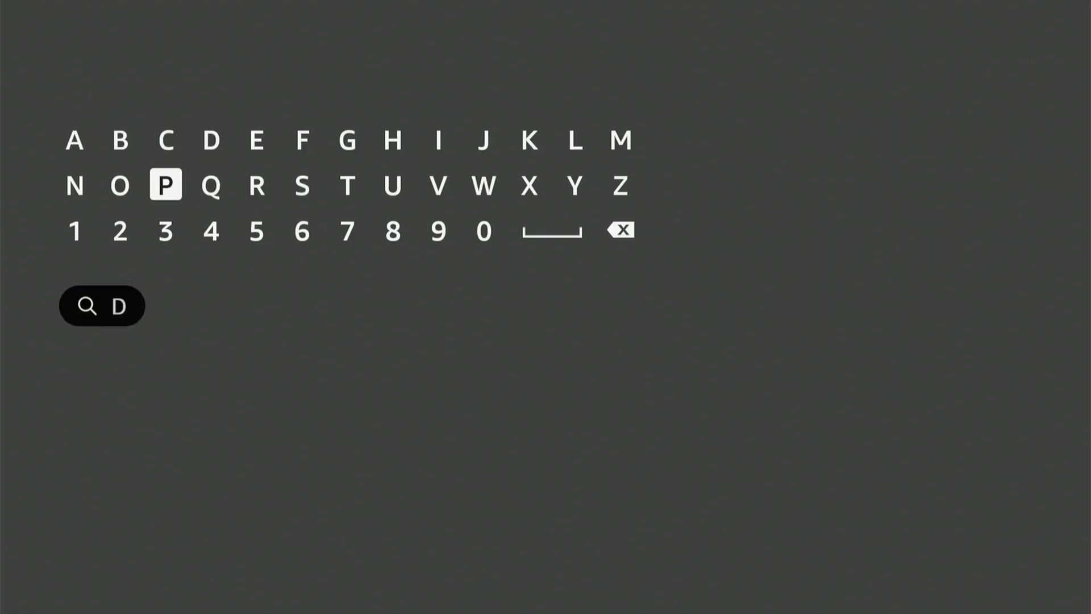
key(Return)
key(Right)
key(Right)
key(Right)
key(Right)
key(Right)
key(Right)
key(Right)
key(Right)
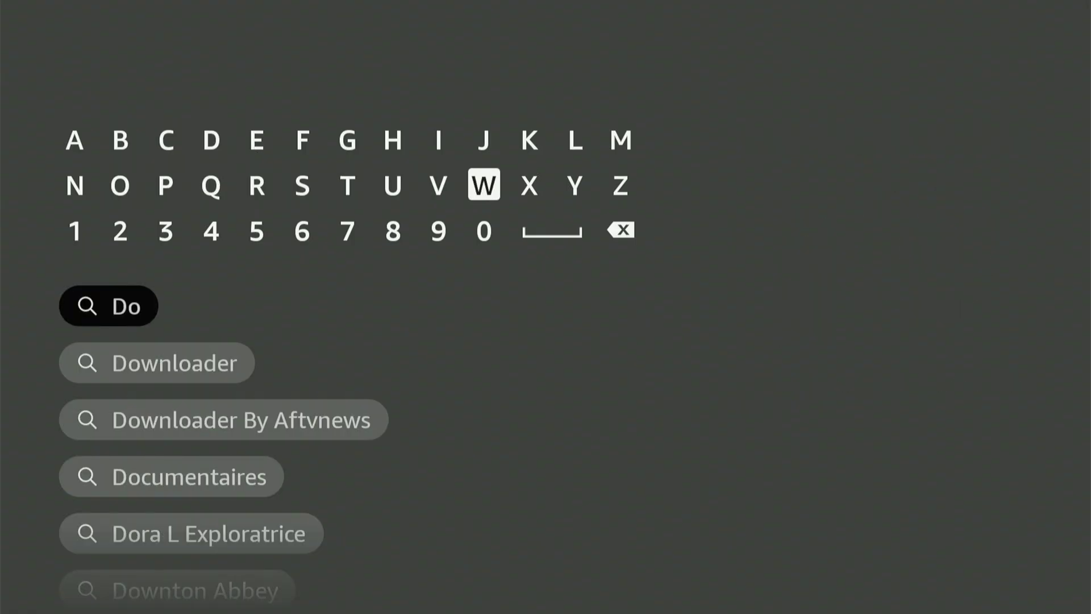
key(Return)
key(Down)
key(Down)
key(Down)
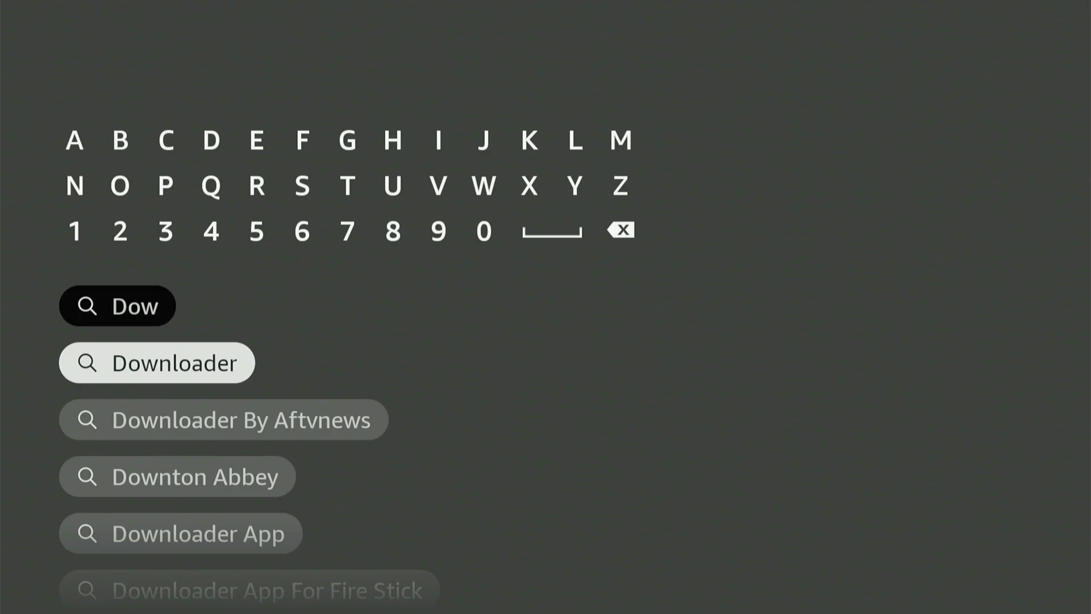
key(Return)
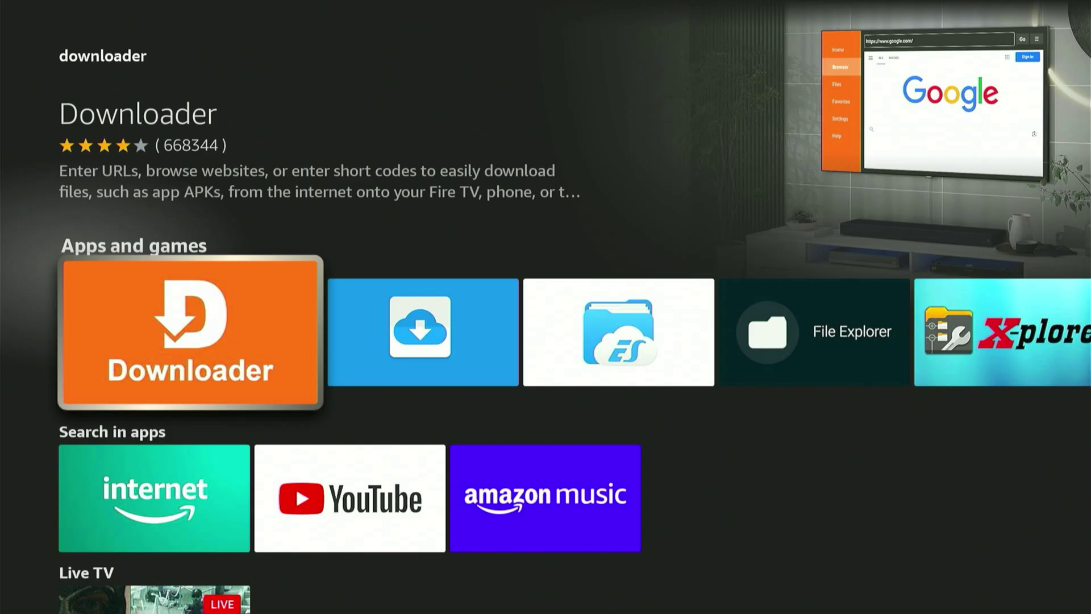
Install Downloader from its store page, then return to the Home screen.
key(Return)
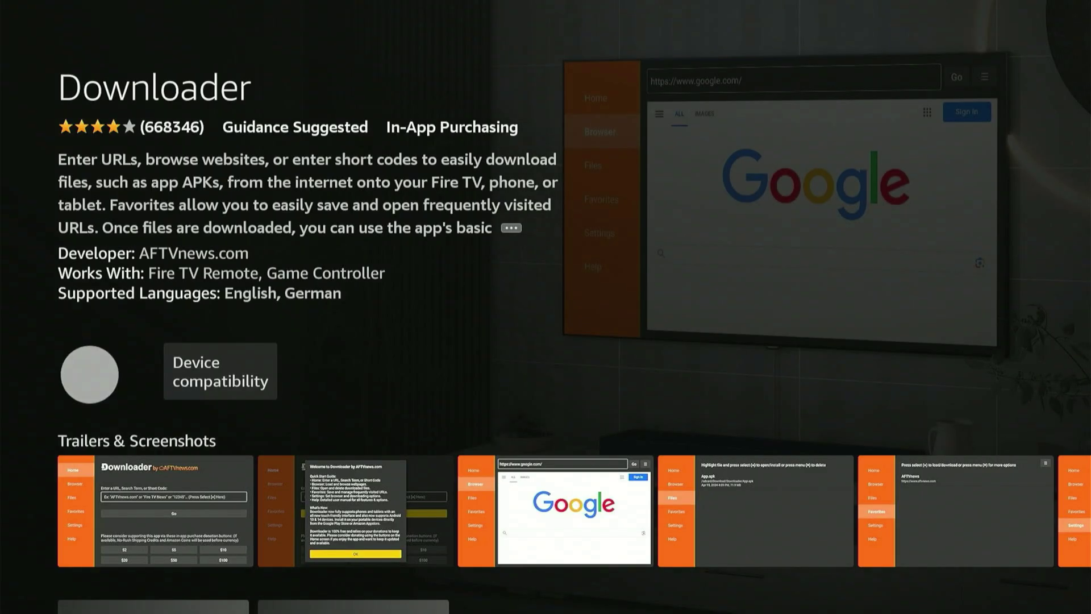
key(Return)
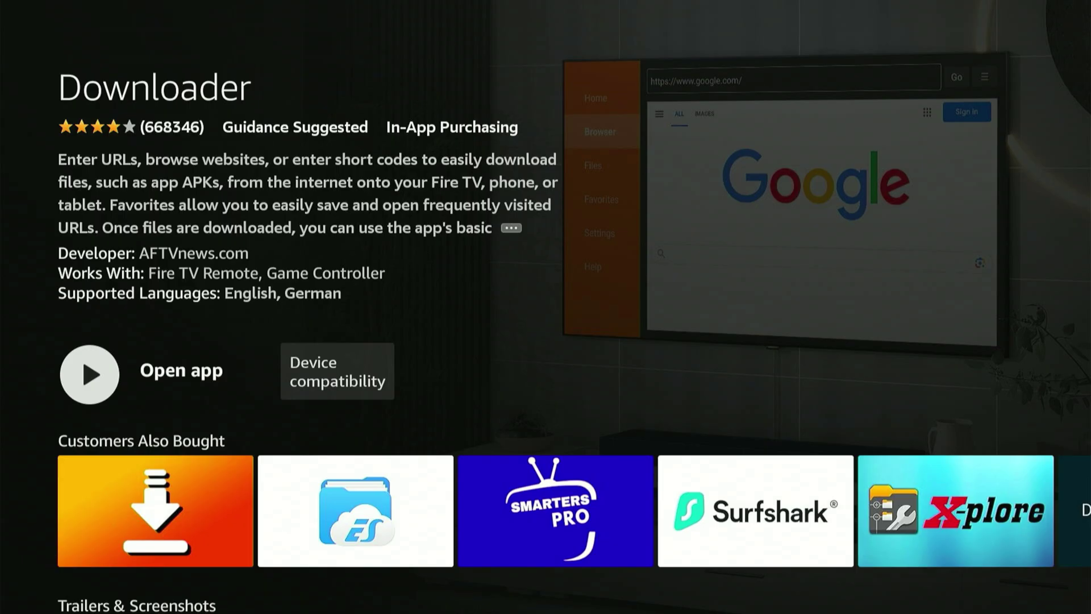
key(Home)
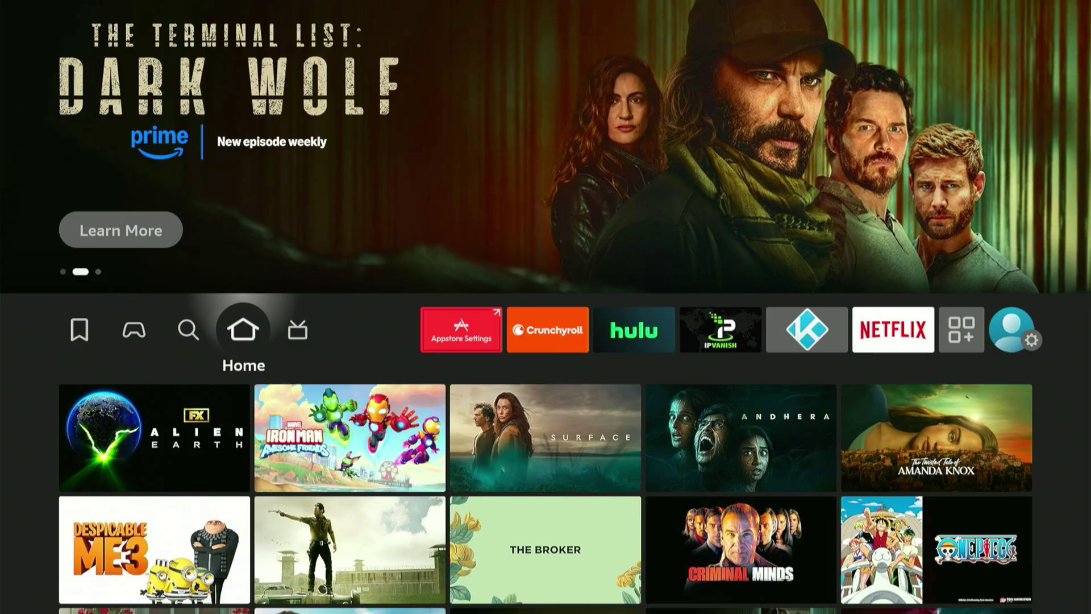
Move along the top row to the gear icon to show the Settings grid.
key(Right)
key(Right)
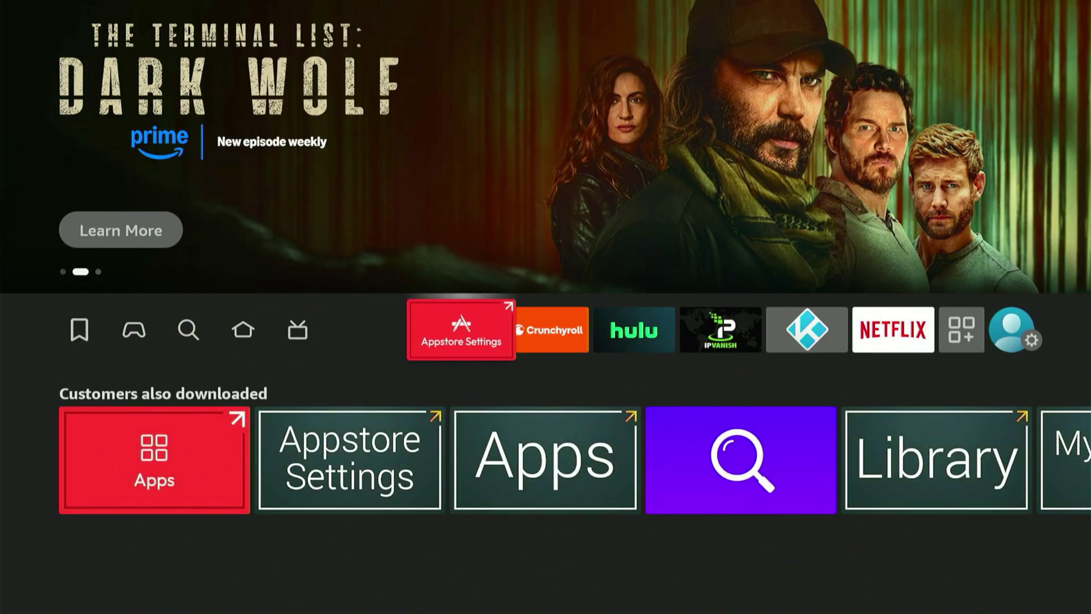
key(Right)
key(Right)
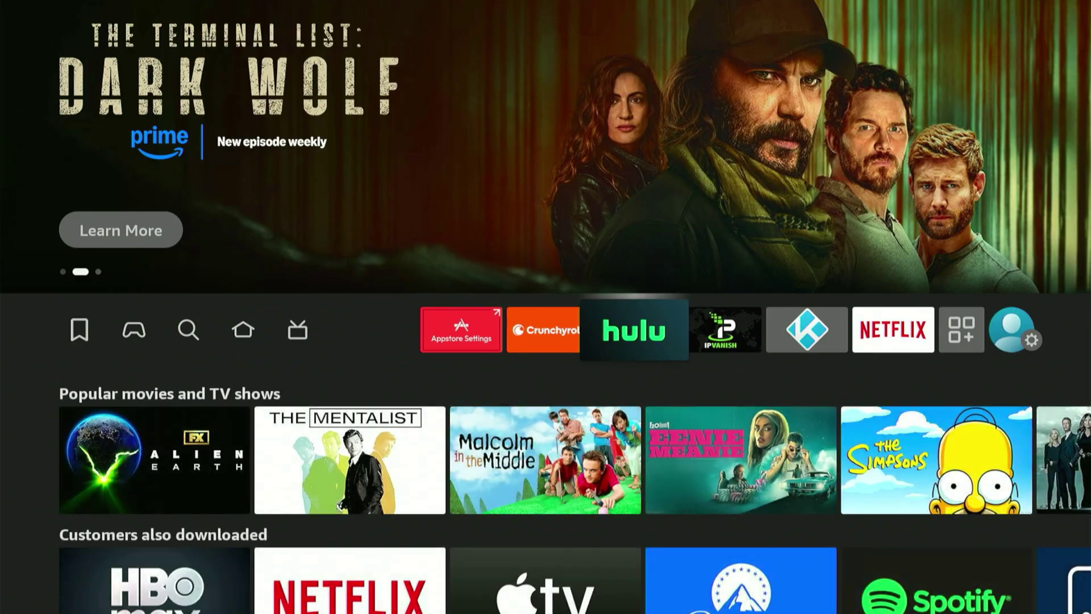
key(Right)
key(Right)
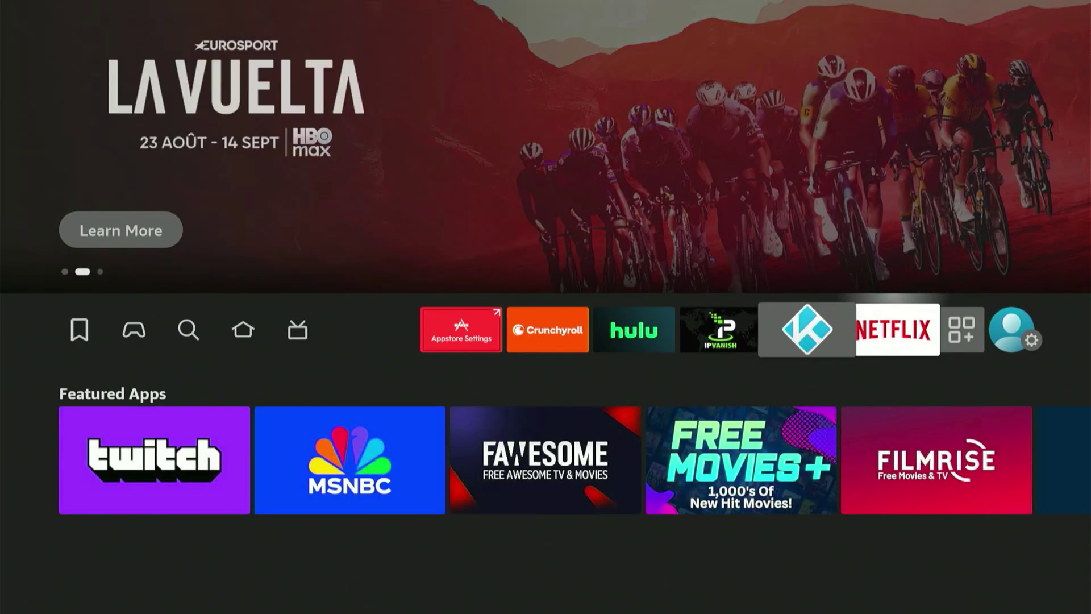
key(Right)
key(Right)
key(Right)
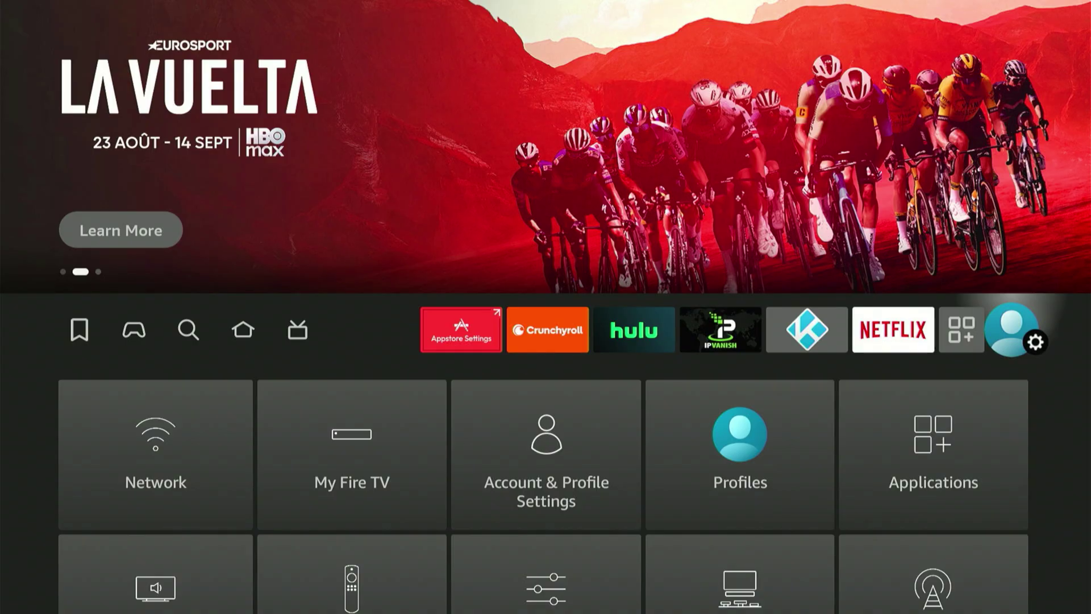
Navigate the settings grid to My Fire TV and open it.
key(Down)
key(Down)
key(Right)
key(Right)
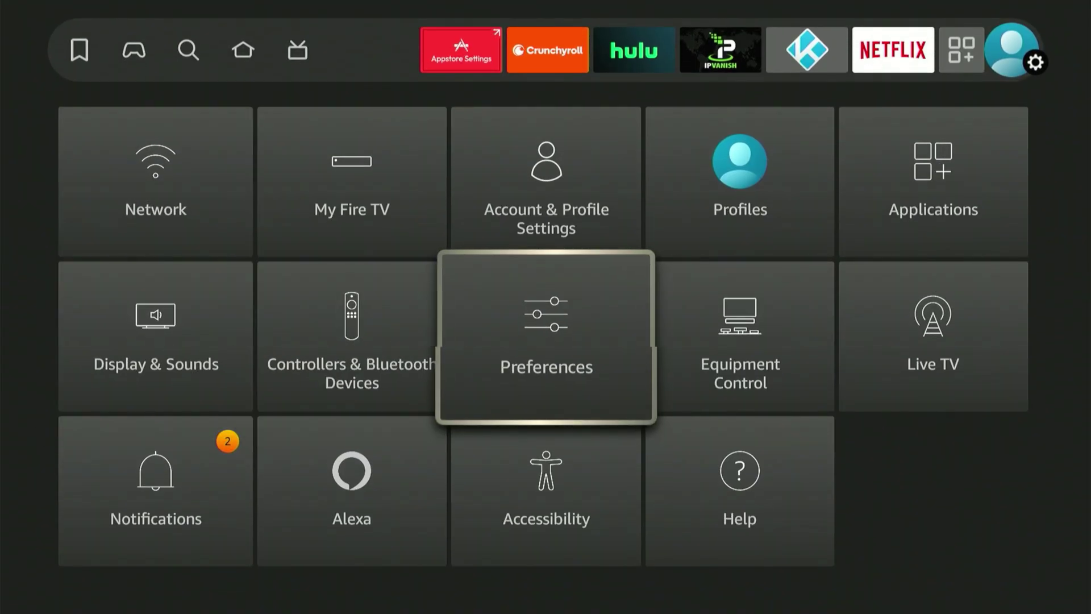
key(Right)
key(Up)
key(Right)
key(Down)
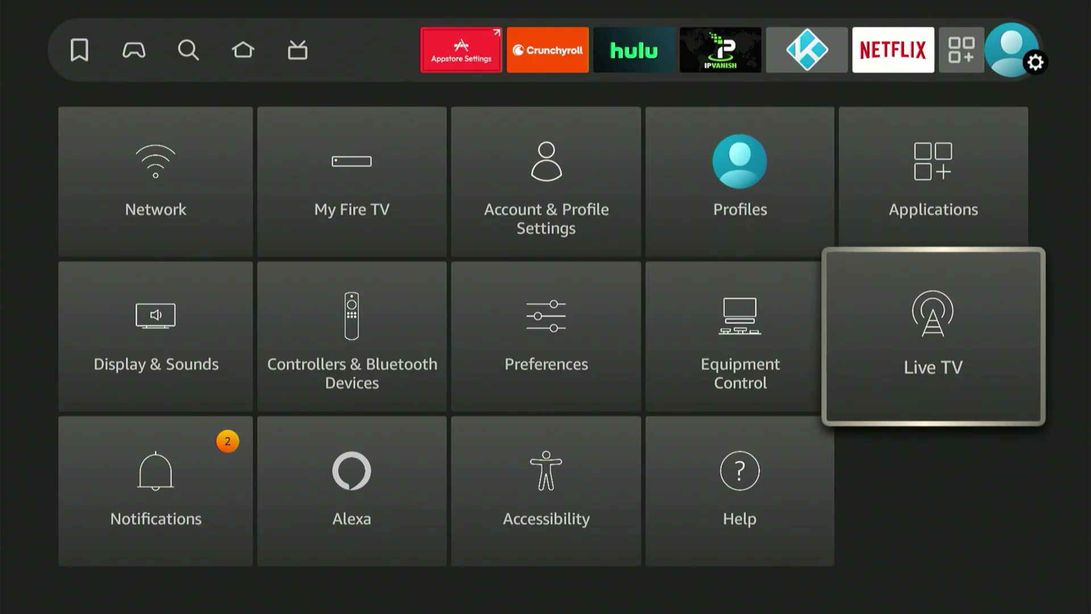
key(Down)
key(Left)
key(Left)
key(Up)
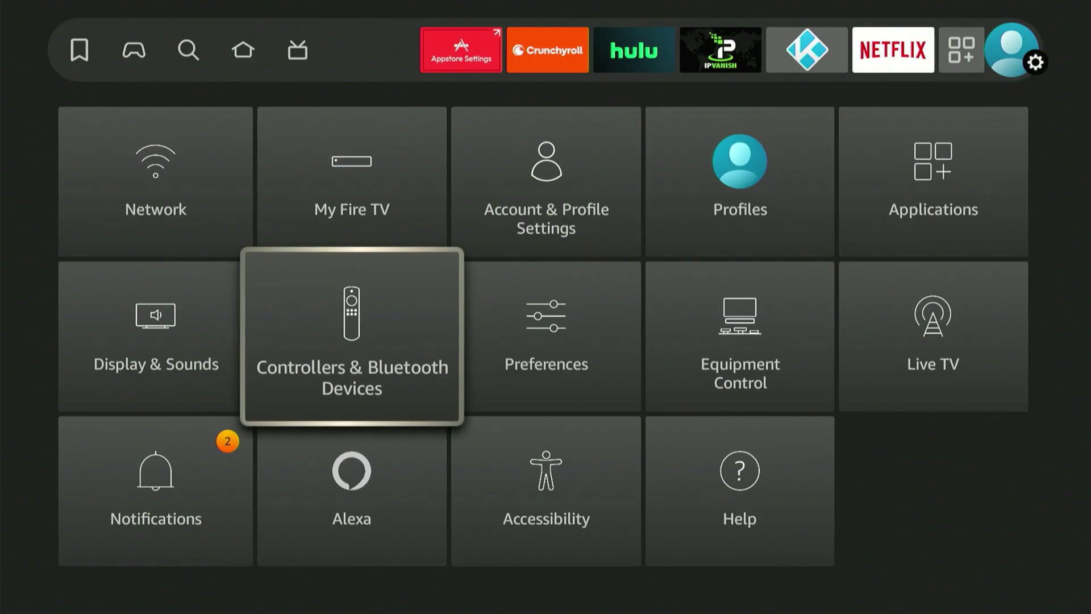
key(Right)
key(Right)
key(Up)
key(Left)
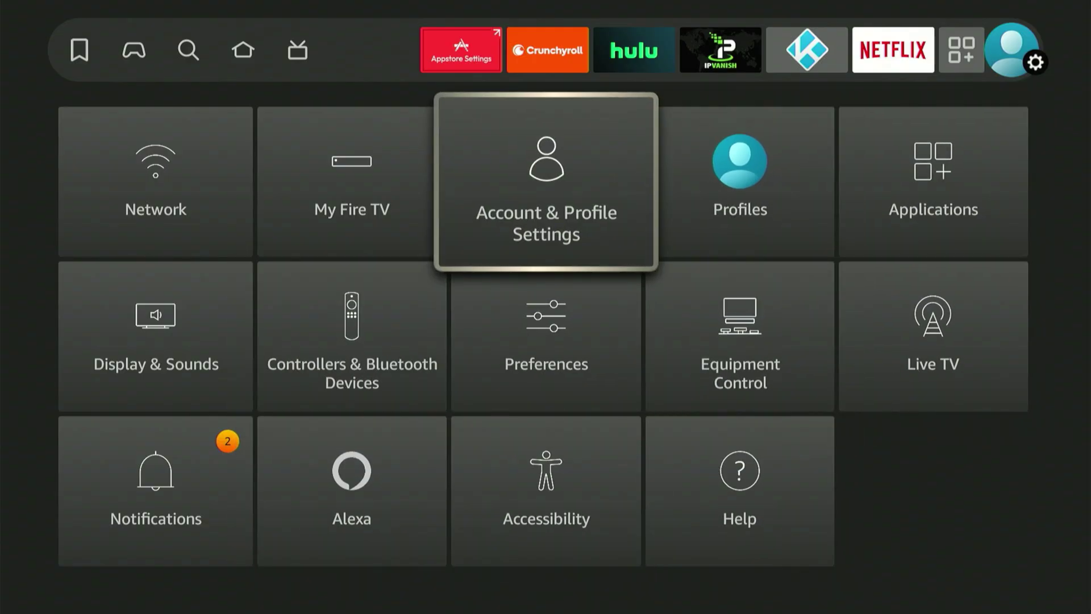
key(Down)
key(Down)
key(Left)
key(Left)
key(Up)
key(Up)
key(Right)
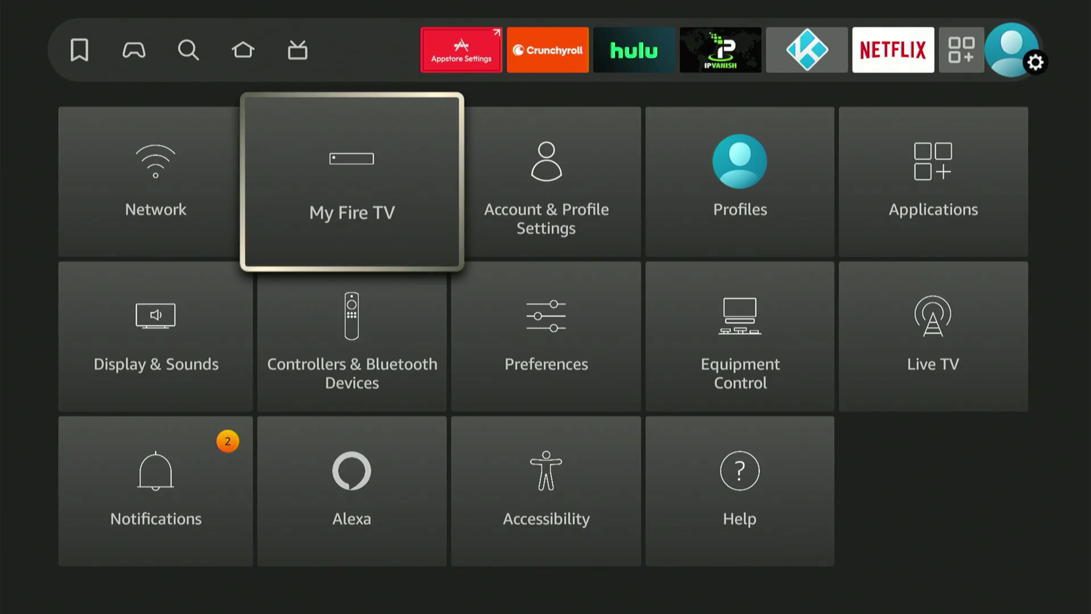
key(Return)
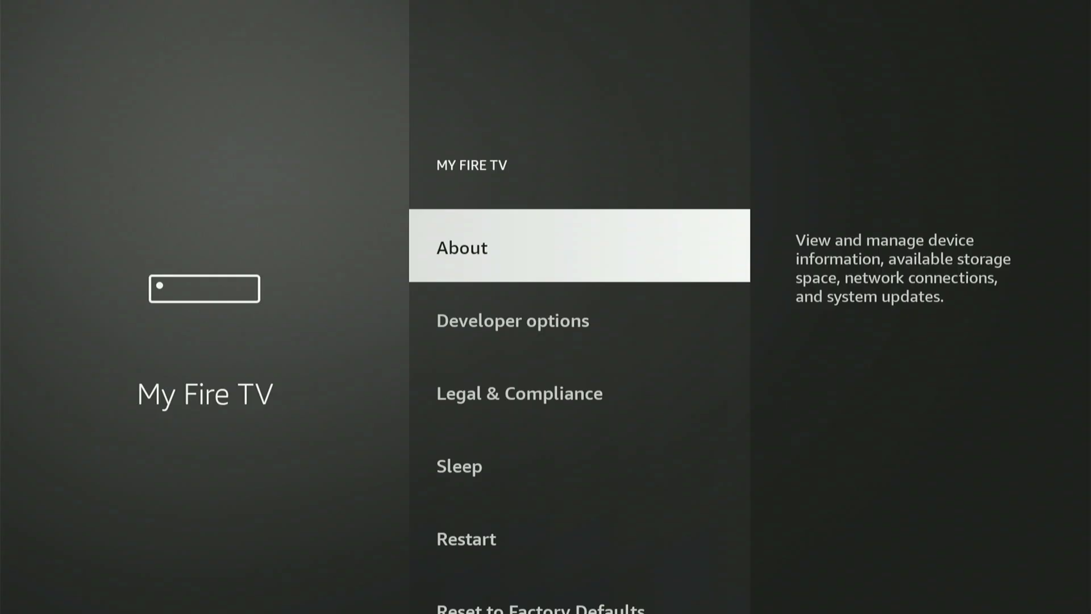
Open About and press Select repeatedly to confirm developer mode is unlocked.
key(Down)
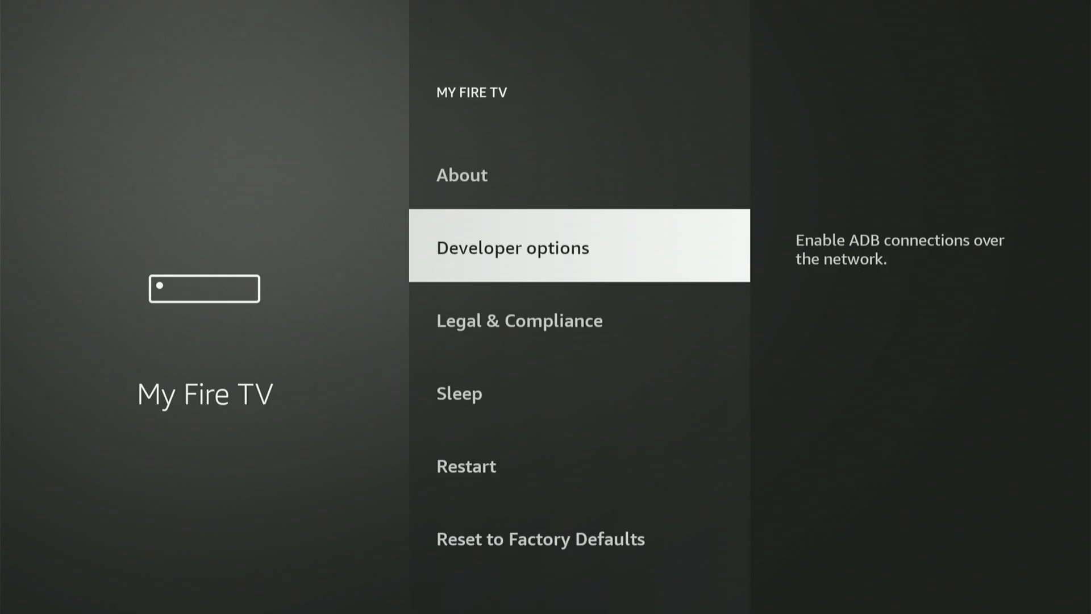
key(Up)
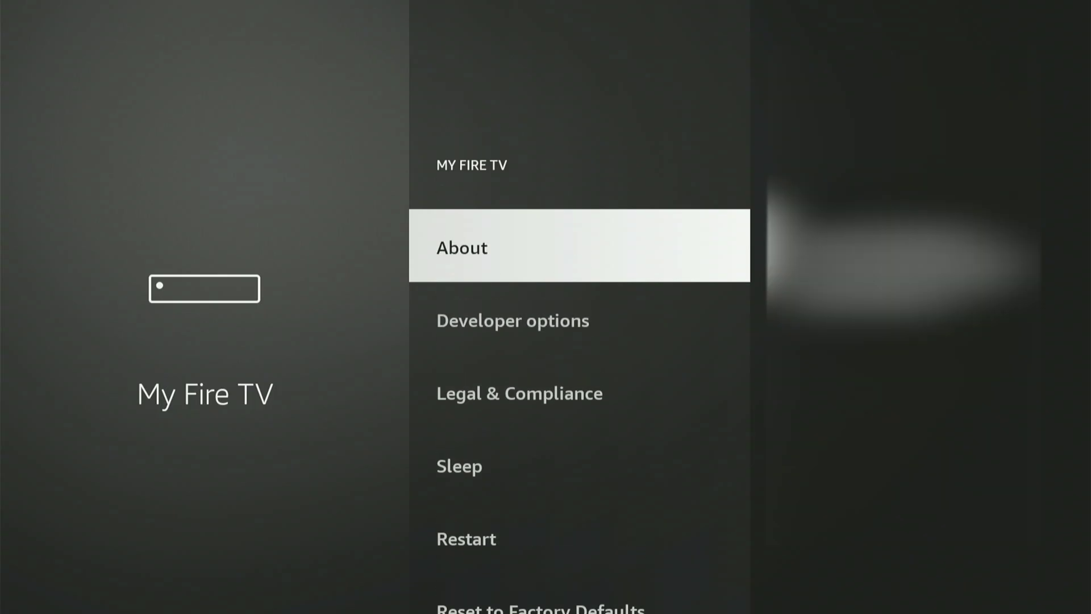
key(Return)
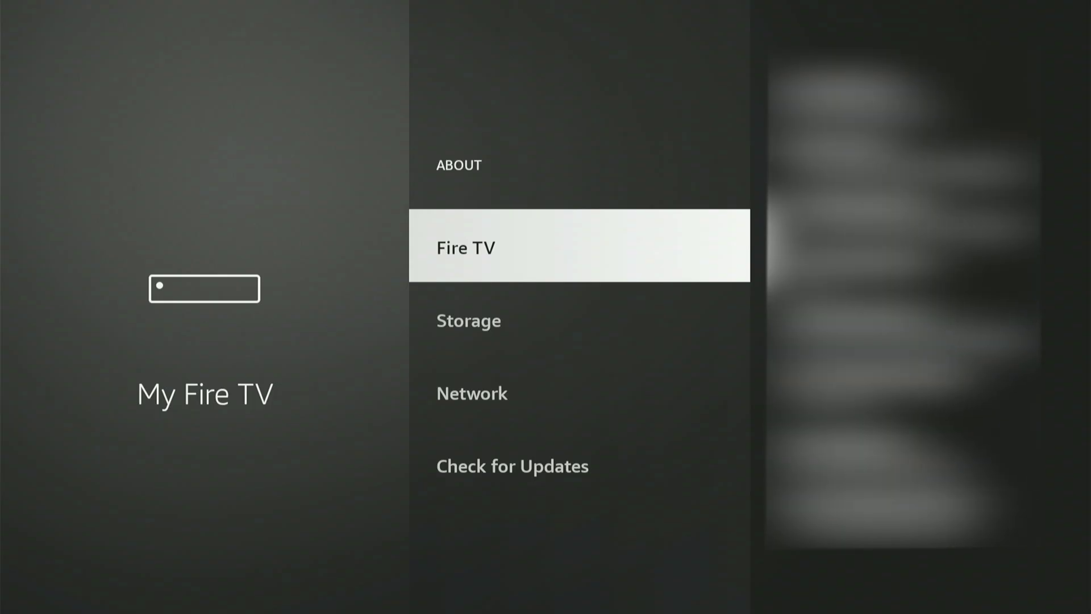
key(Return)
key(Return)
key(Return)
key(Return)
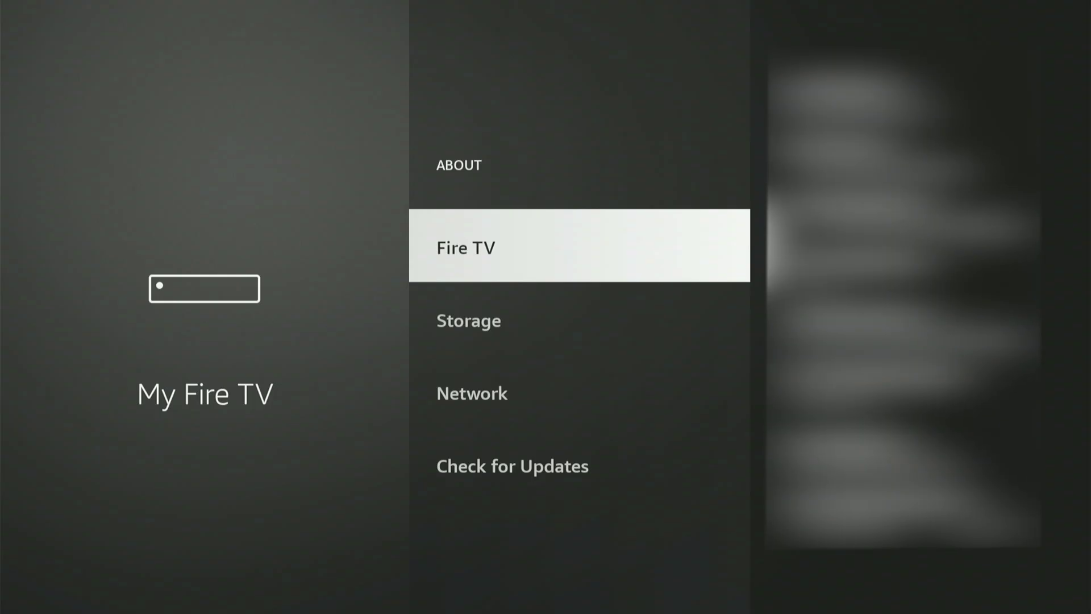
key(Return)
key(Return)
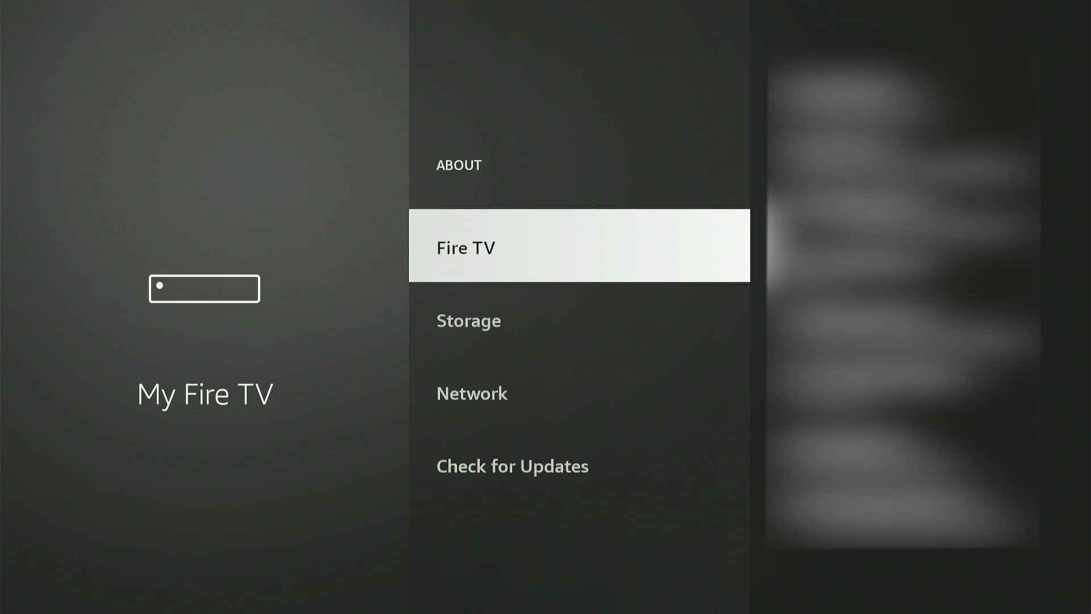
Go back to My Fire TV and open Developer options.
key(Escape)
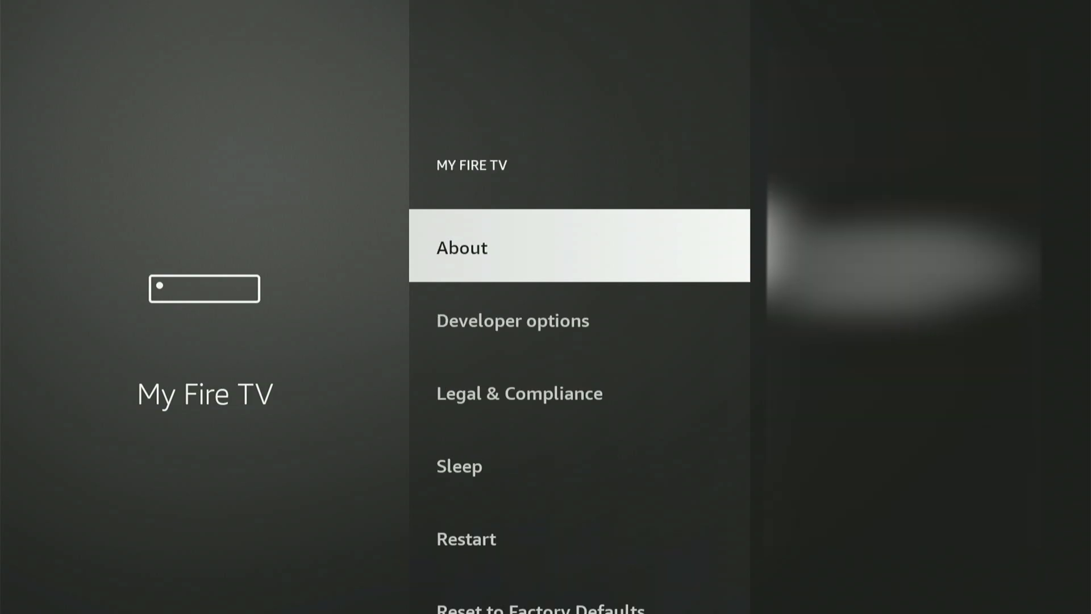
key(Down)
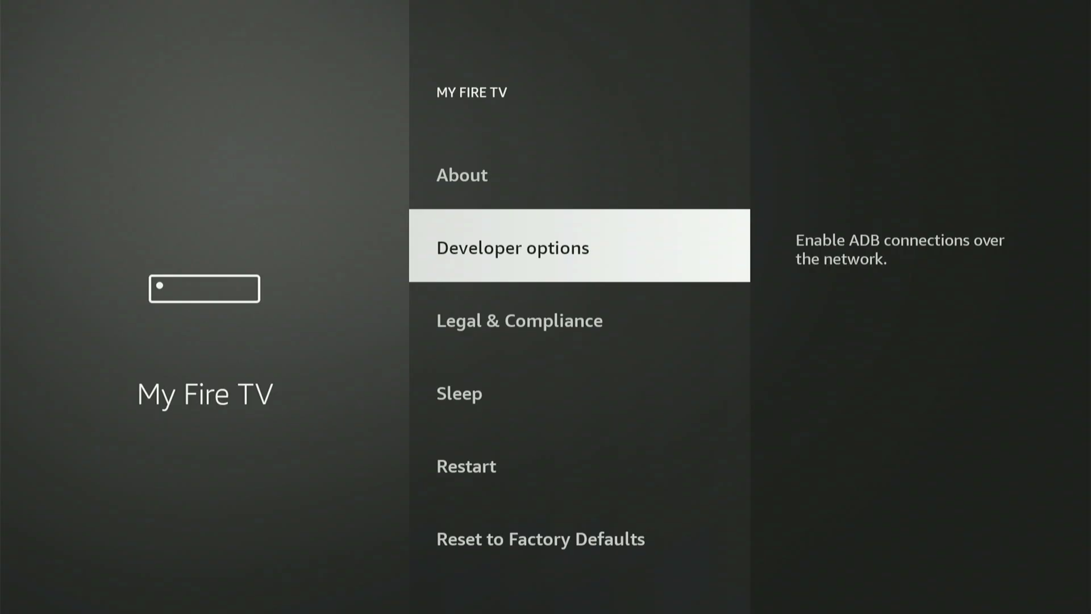
key(Return)
key(Return)
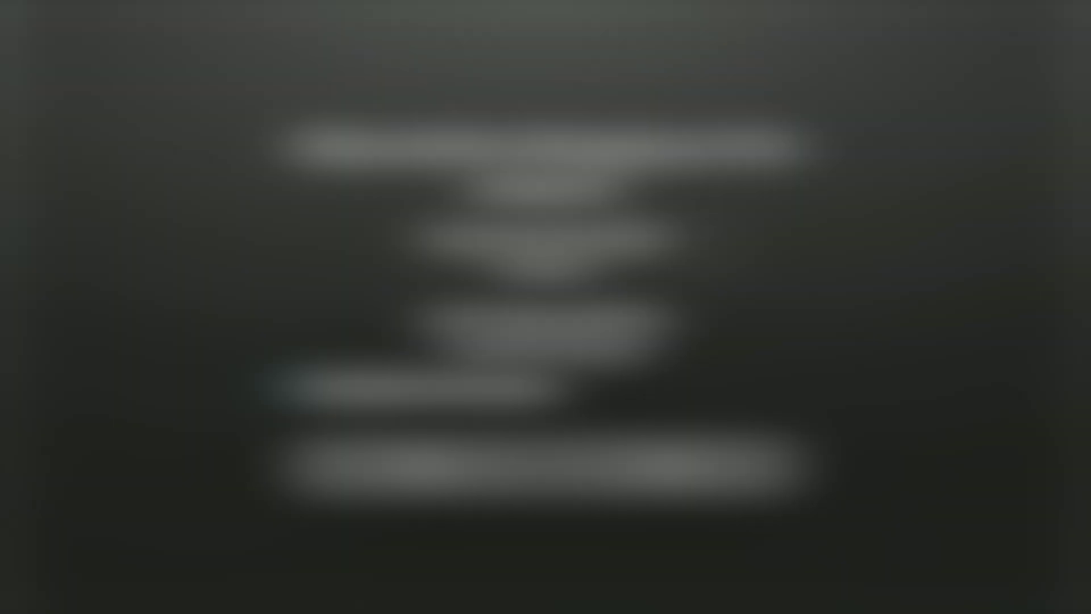
Turn ADB debugging on, then open Install unknown apps and highlight Downloader.
key(Down)
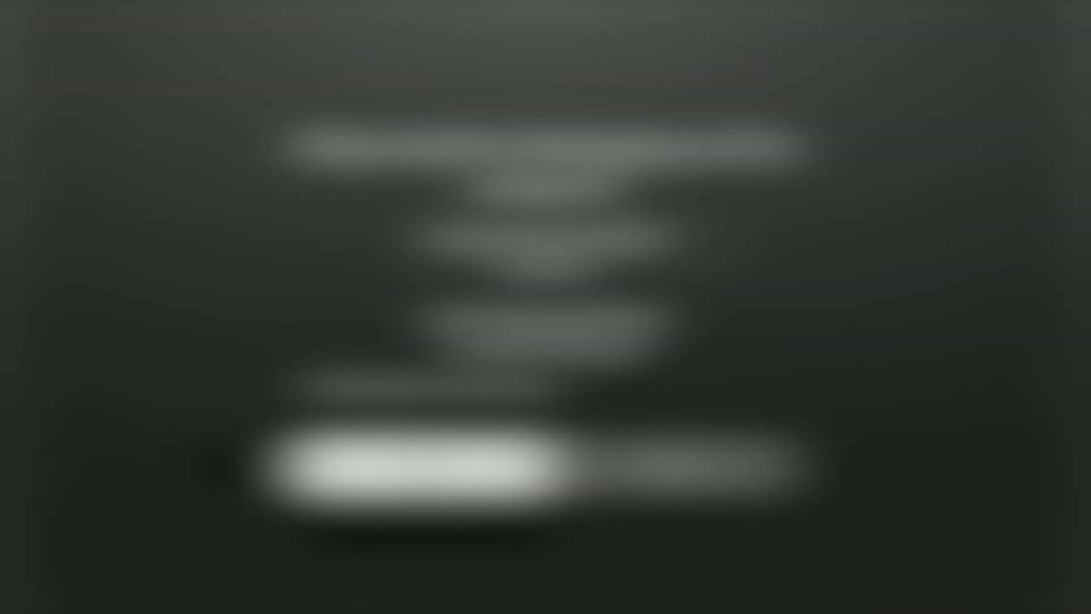
key(Return)
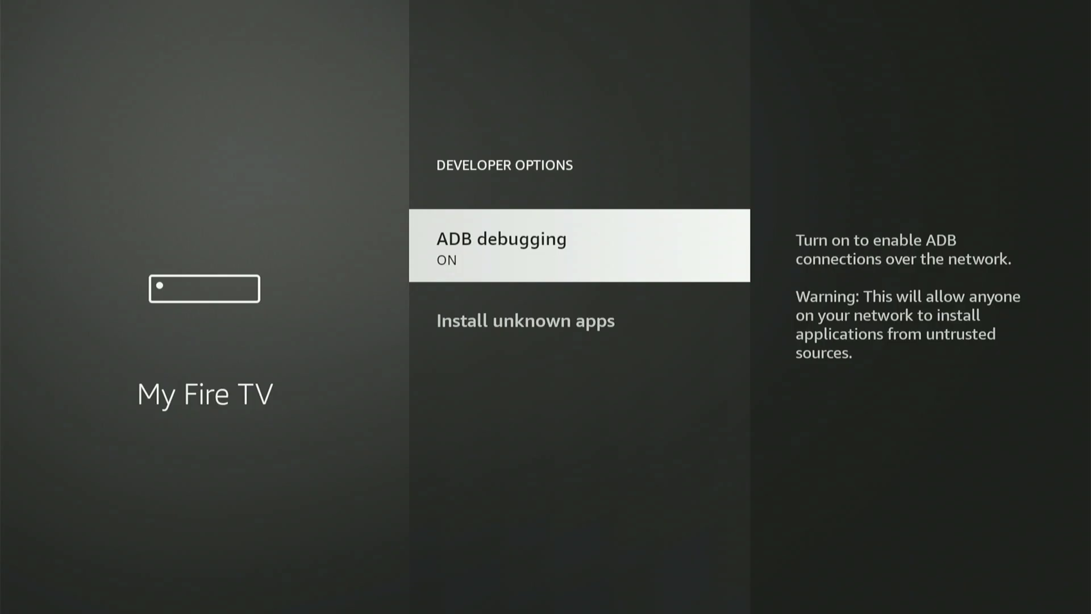
key(Down)
key(Return)
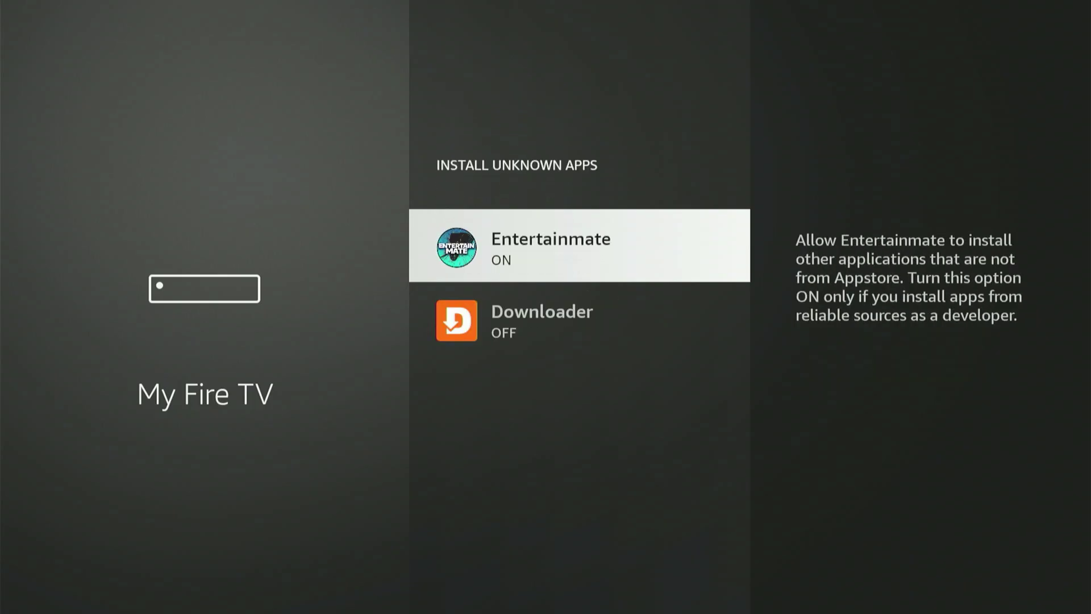
key(Down)
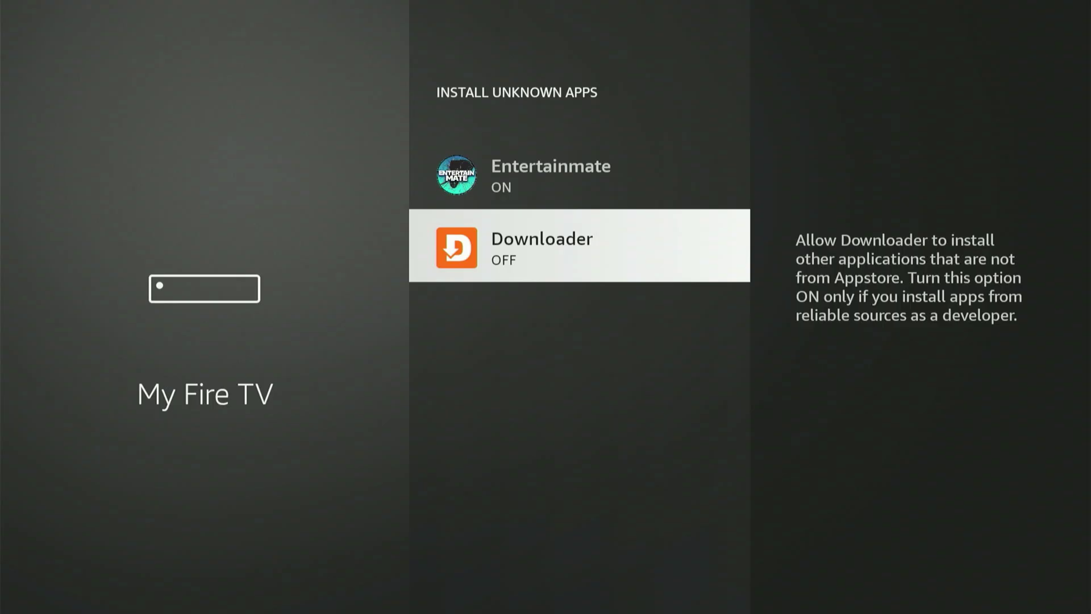
Switch Downloader from OFF to ON and back out of the developer settings.
key(Return)
key(Escape)
From Home, open Your Apps & Channels via the all-apps shortcut.
key(Home)
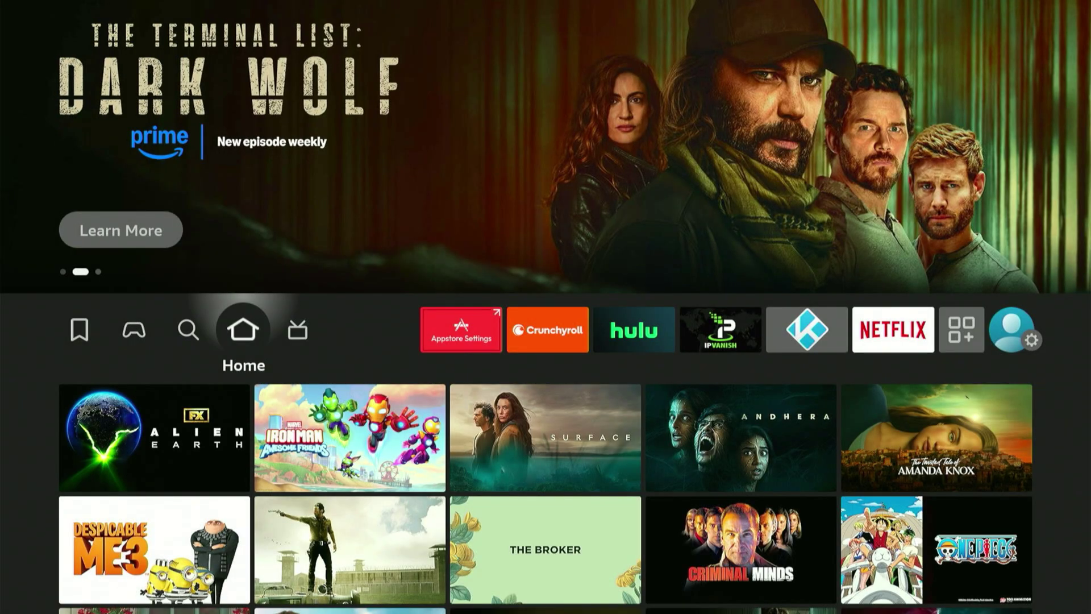
key(Right)
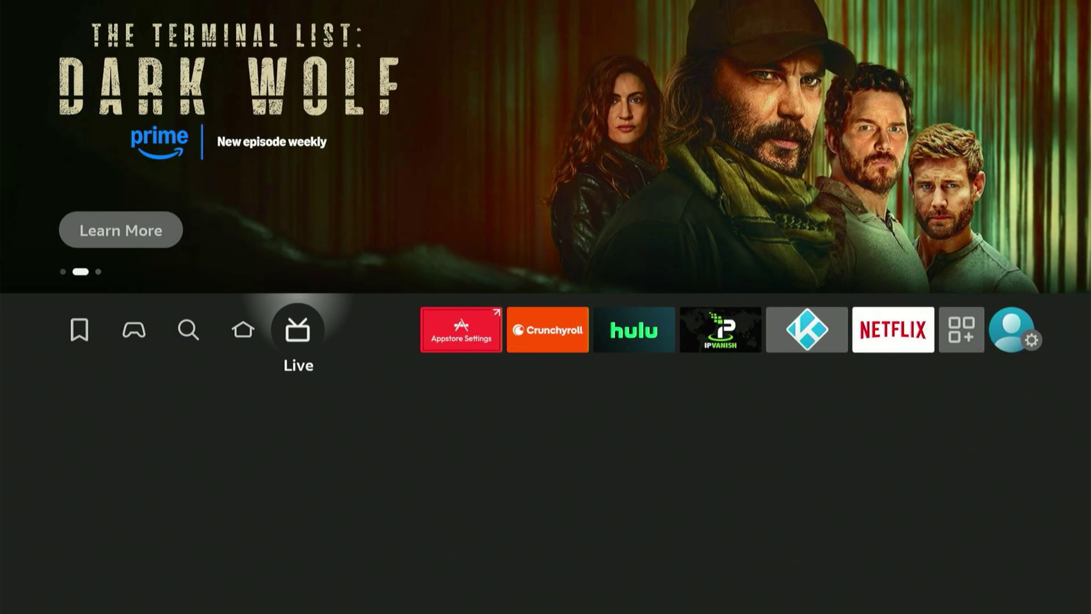
key(Right)
key(Right)
key(Right)
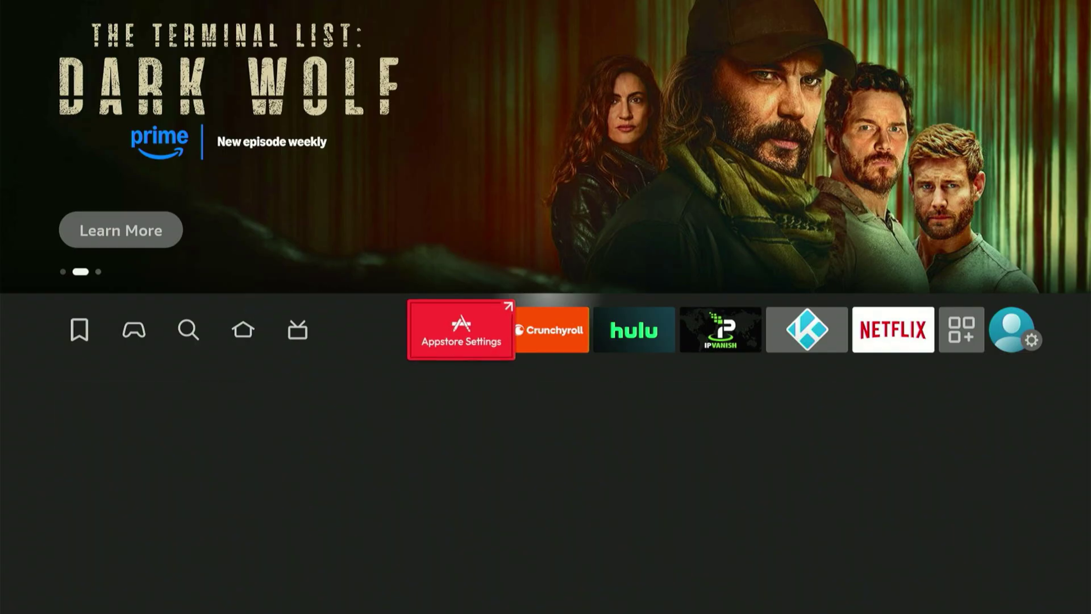
key(Right)
key(Right)
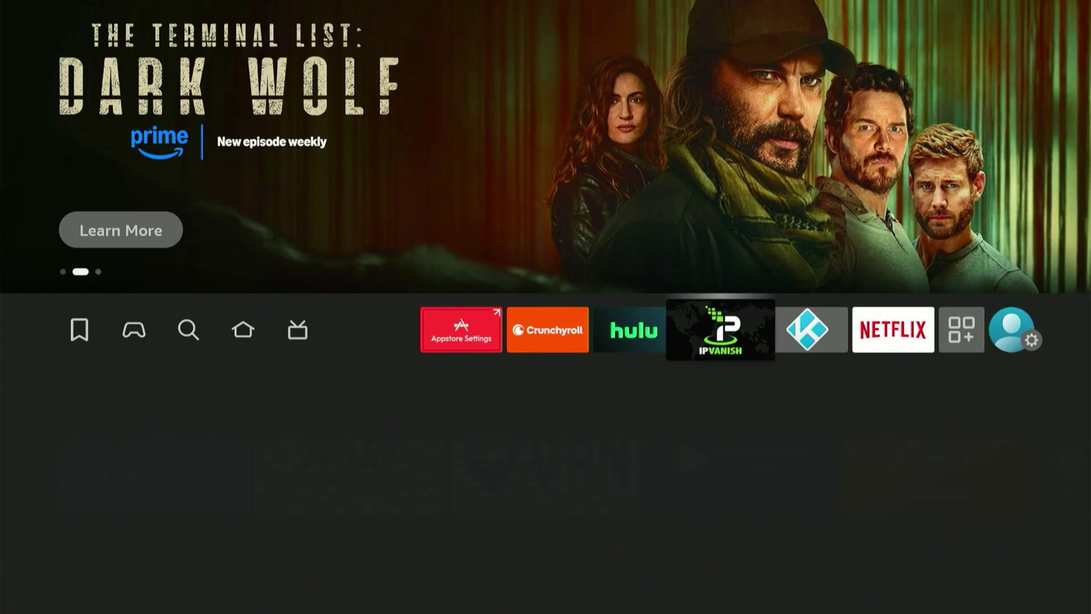
key(Right)
key(Right)
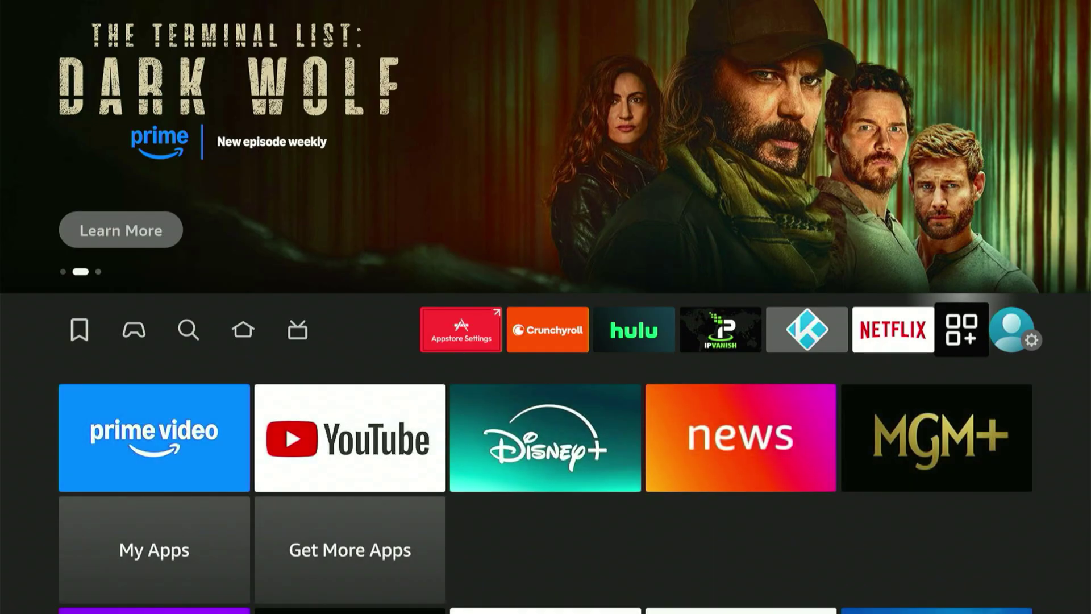
key(Return)
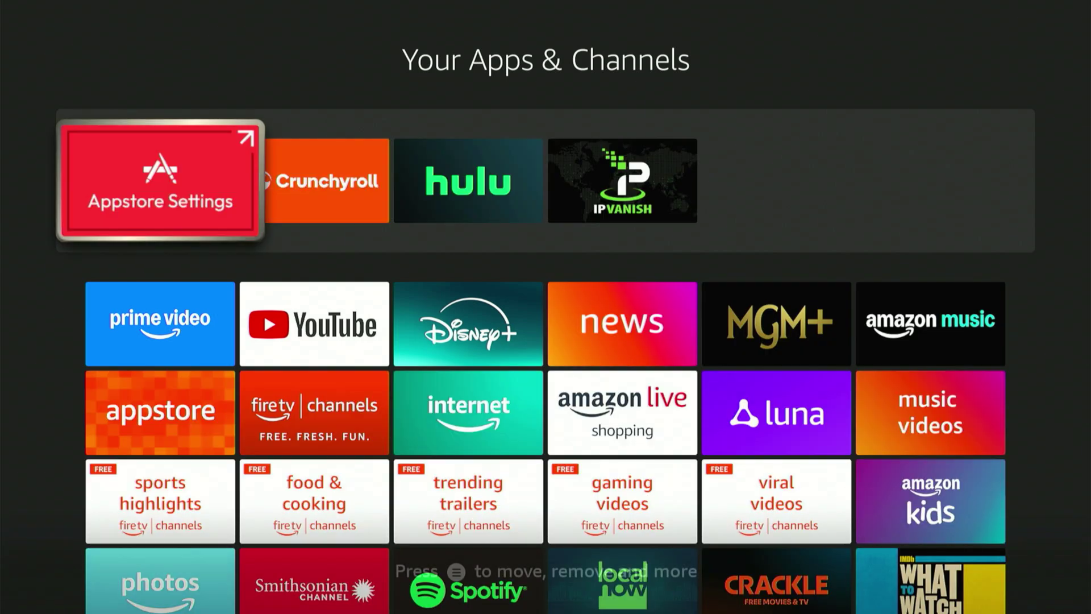
Find Downloader in the apps grid and launch it.
key(Down)
key(Down)
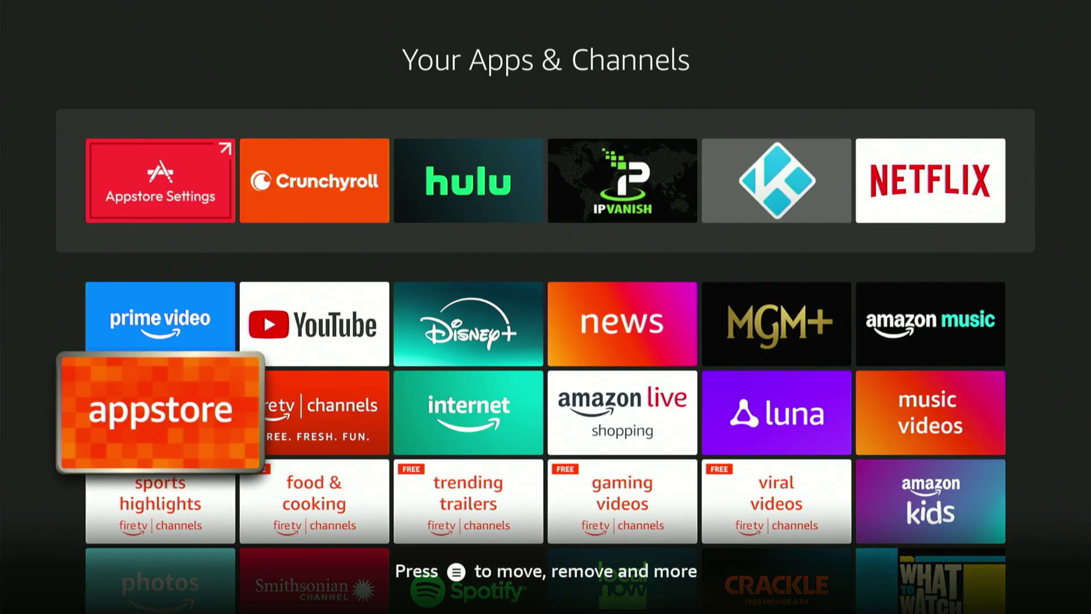
key(Down)
key(Down)
key(Right)
key(Right)
key(Right)
key(Right)
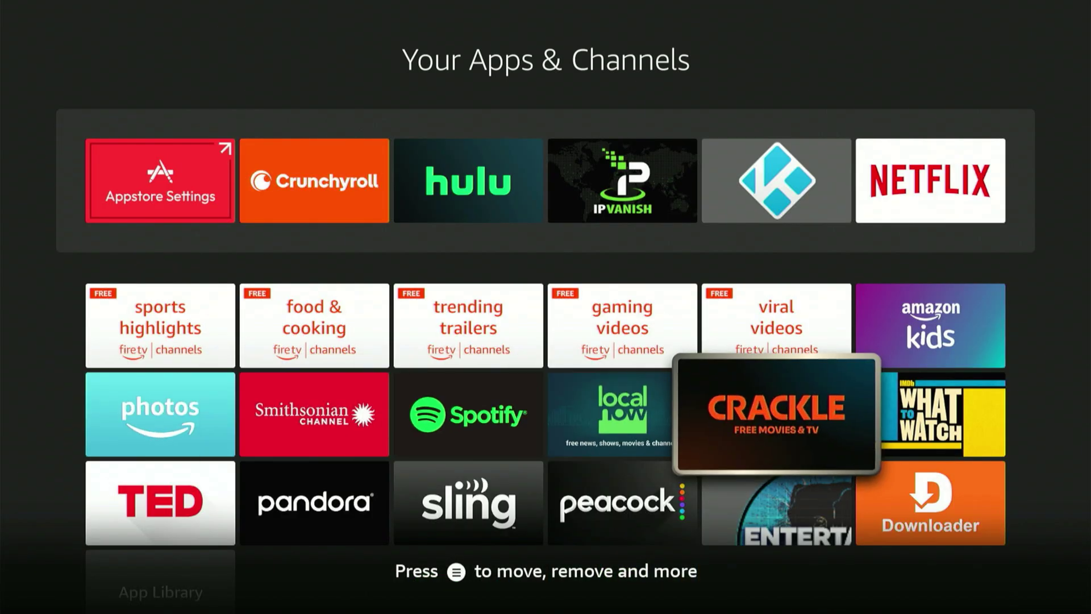
key(Right)
key(Down)
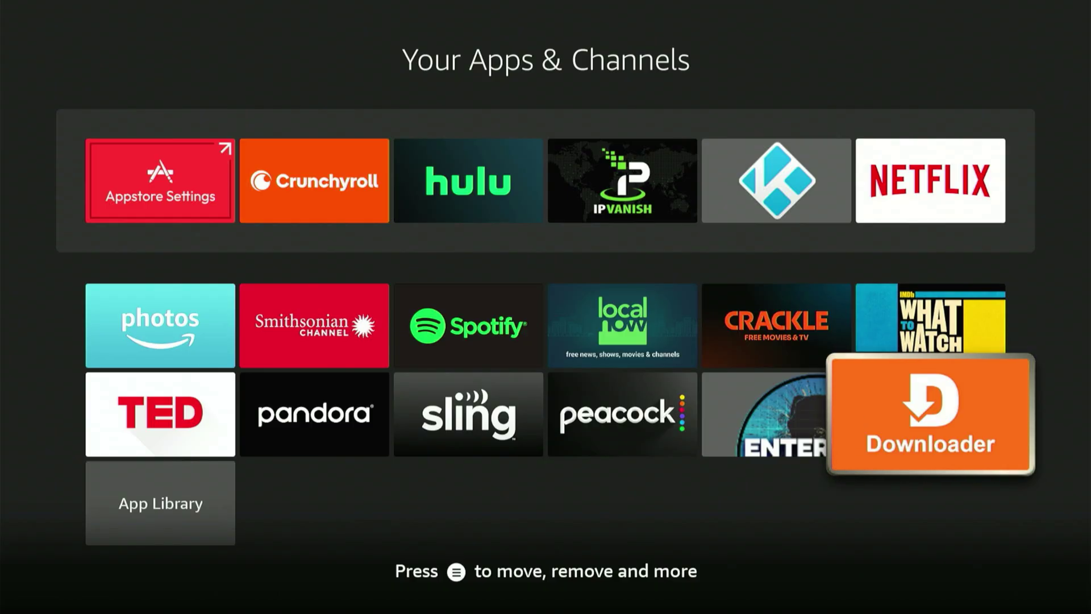
key(Return)
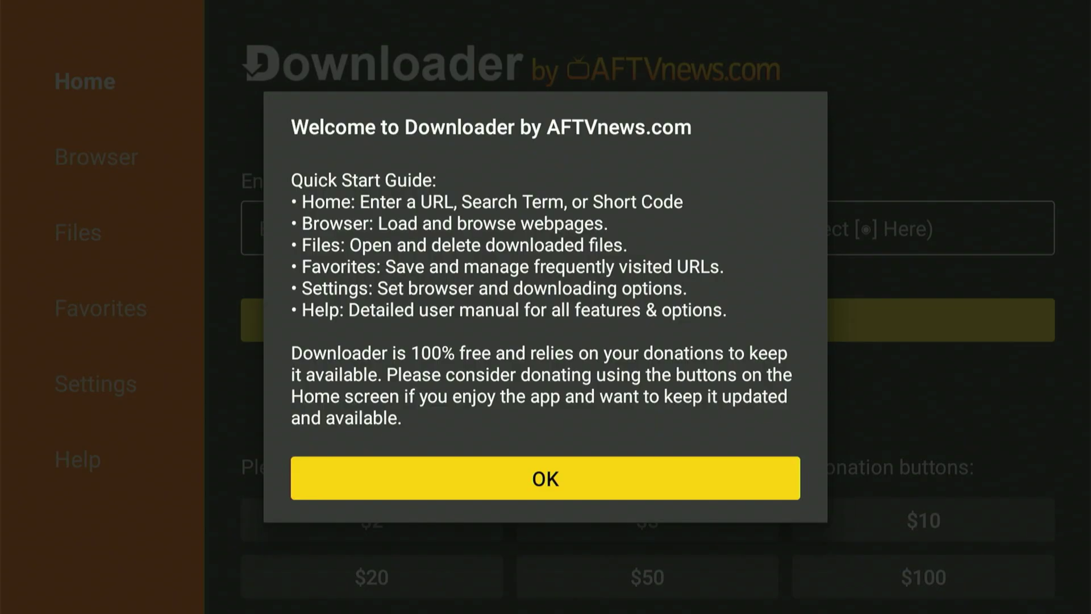
Dismiss the Quick Start Guide and open the keyboard on the URL field.
key(Return)
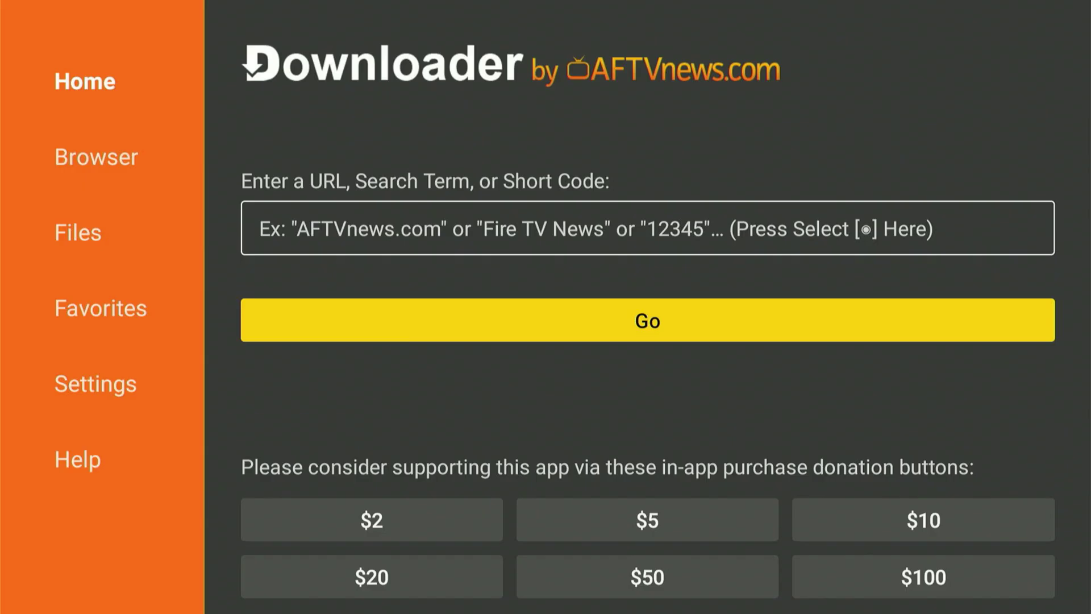
key(Up)
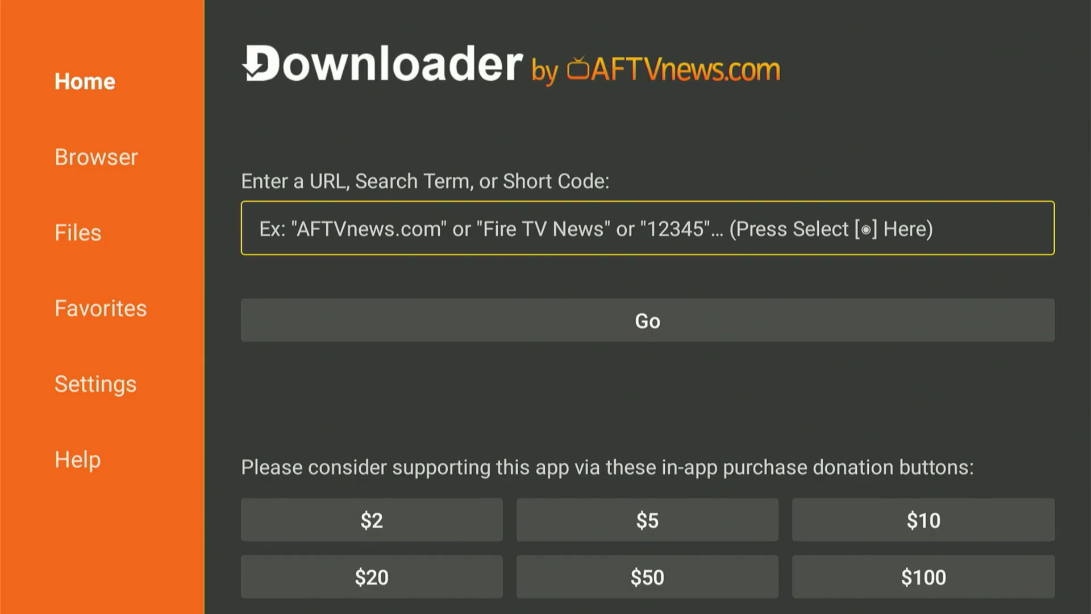
key(Return)
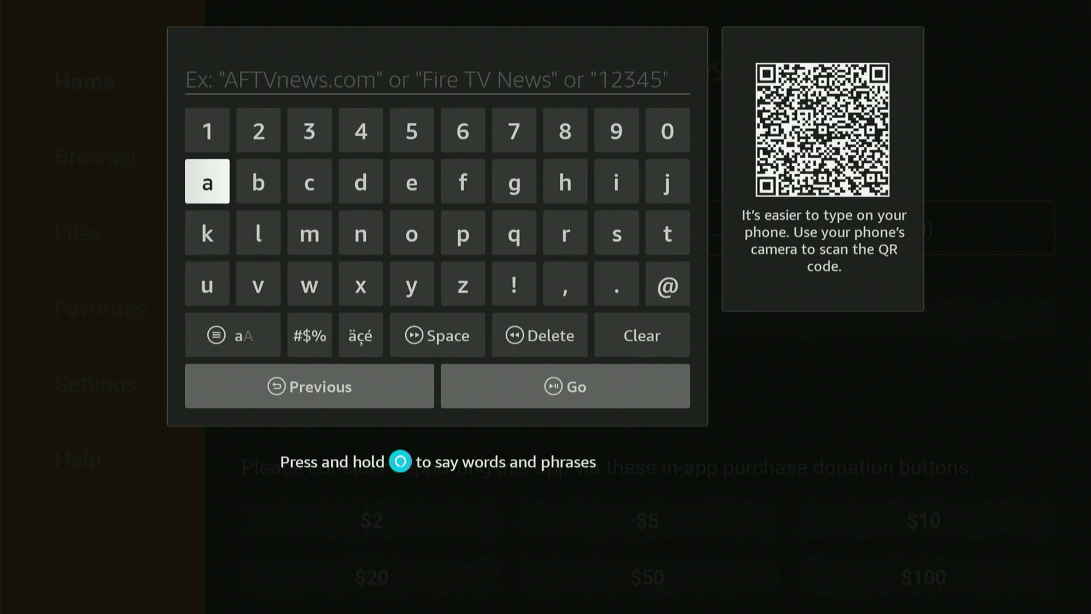
Enter the short code 3826020 on the on-screen keyboard.
key(Up)
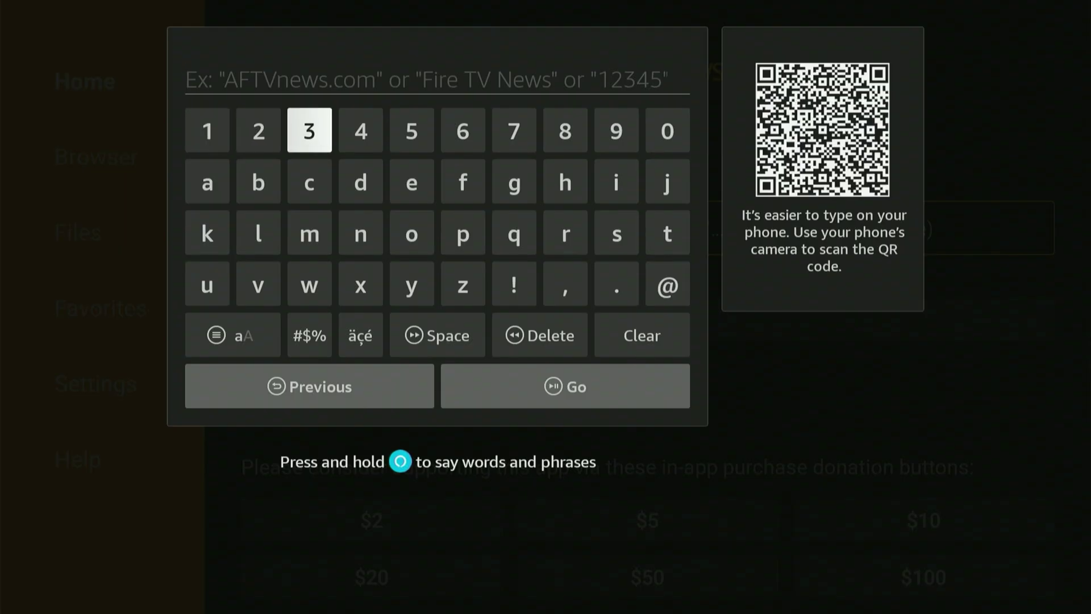
key(Return)
key(Right)
key(Right)
key(Right)
key(Right)
key(Right)
key(Return)
key(Right)
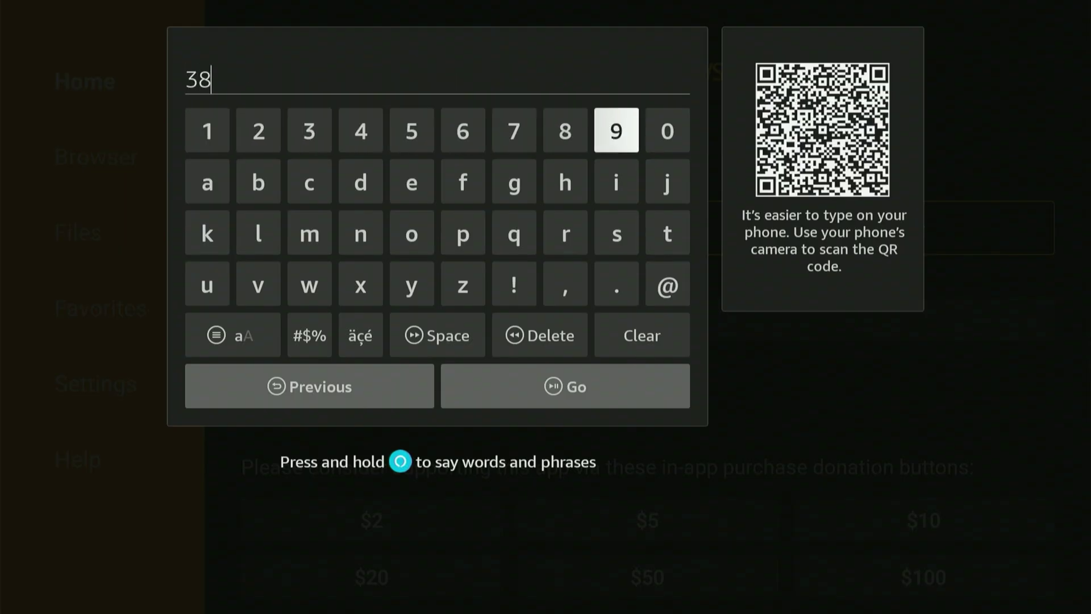
key(Right)
key(Right)
key(Right)
key(Return)
key(Right)
key(Right)
key(Right)
key(Right)
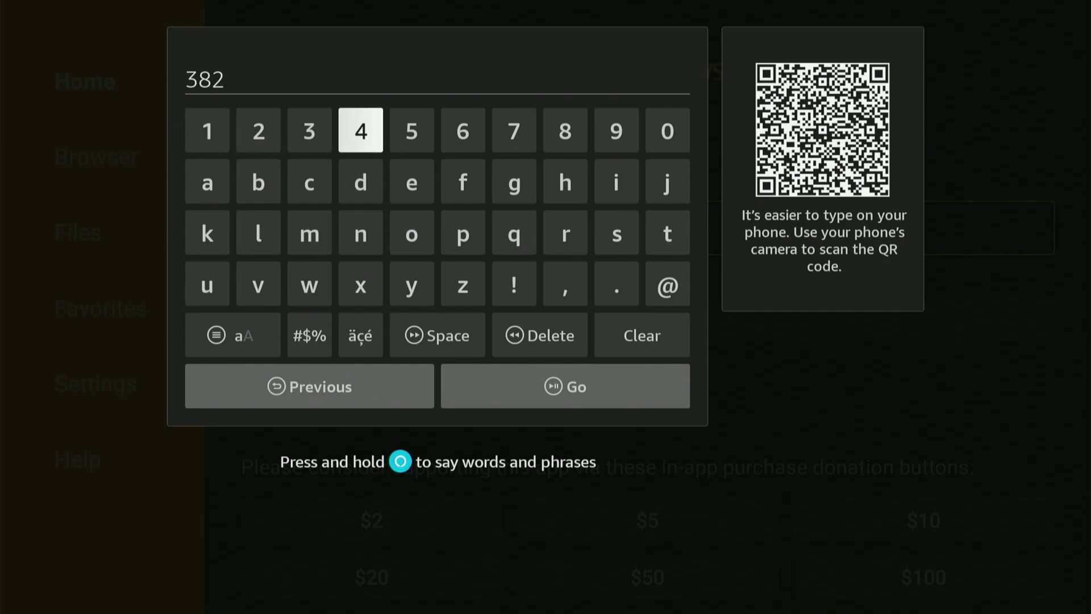
key(Return)
key(Right)
key(Right)
key(Right)
key(Right)
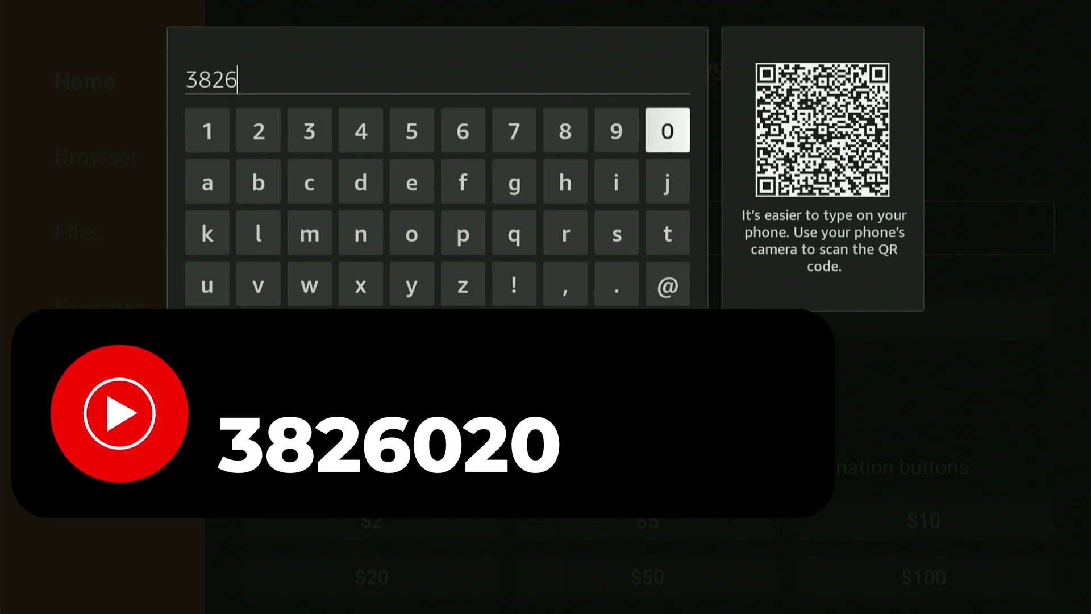
key(Return)
key(Right)
key(Right)
key(Return)
key(Right)
key(Right)
key(Right)
key(Right)
key(Right)
key(Right)
key(Right)
key(Right)
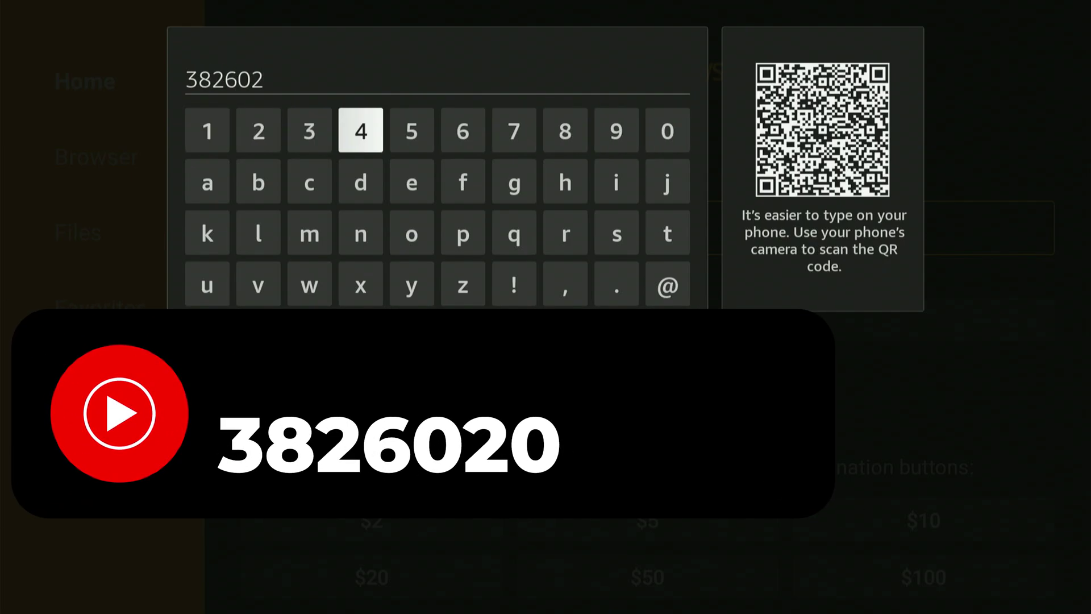
key(Return)
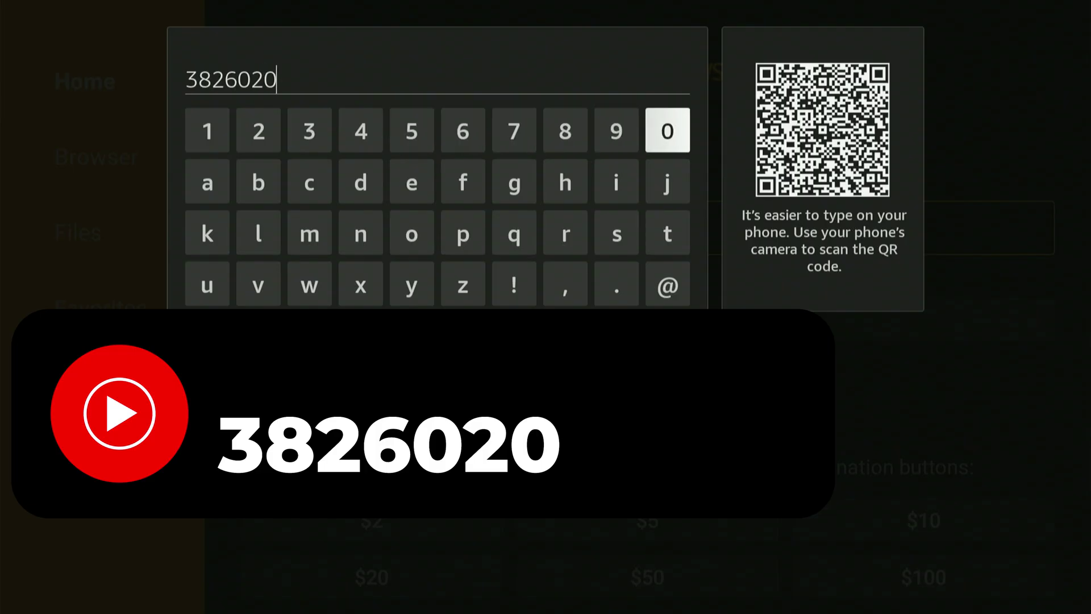
Submit the code to load the AFTVnews short-link page for UL.apk.
key(Down)
key(Down)
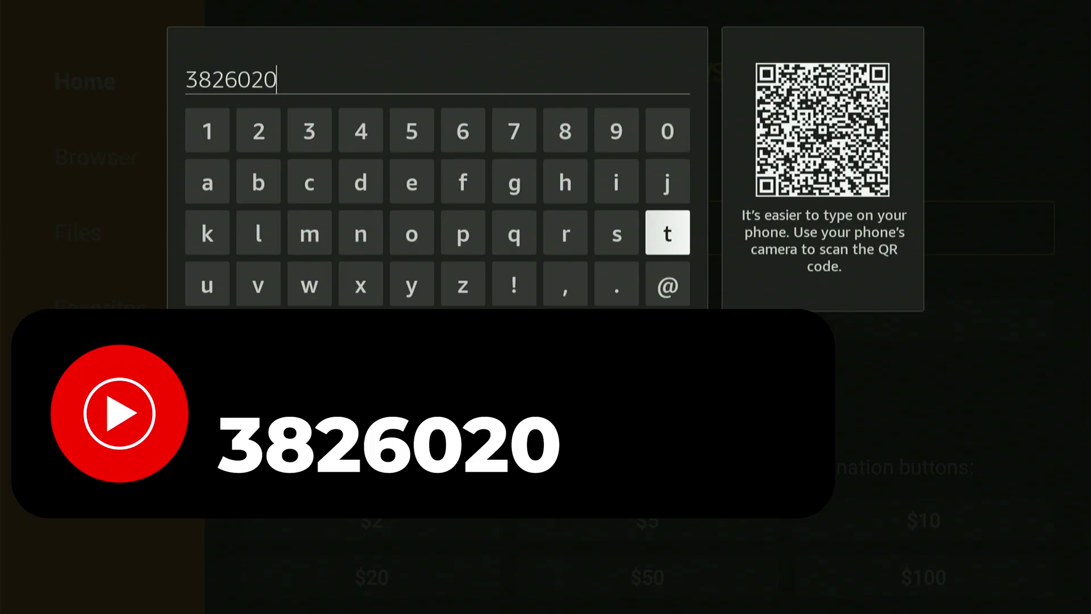
key(Down)
key(Down)
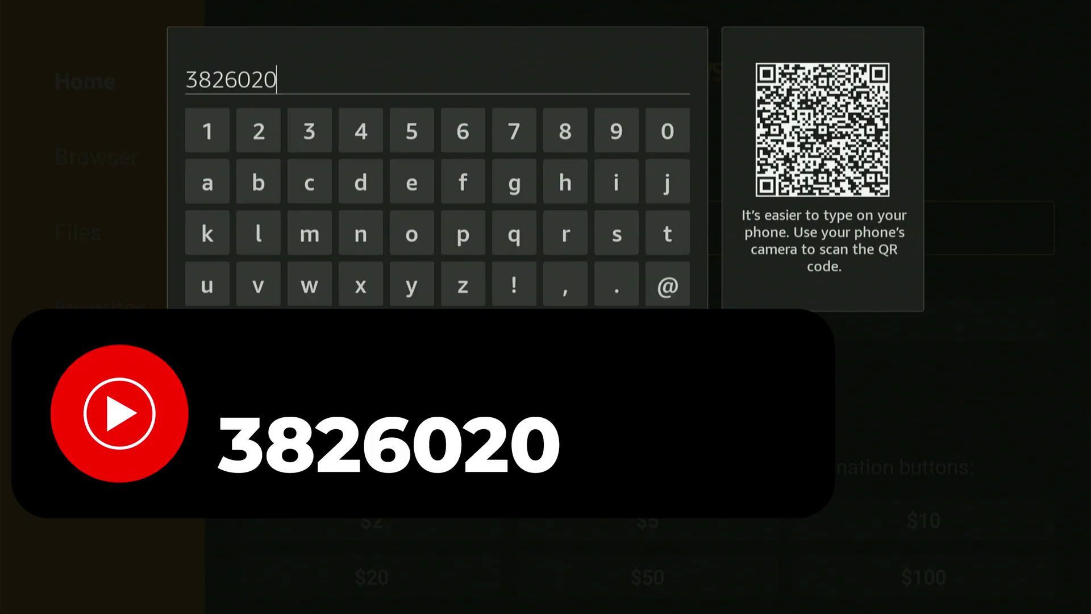
key(Return)
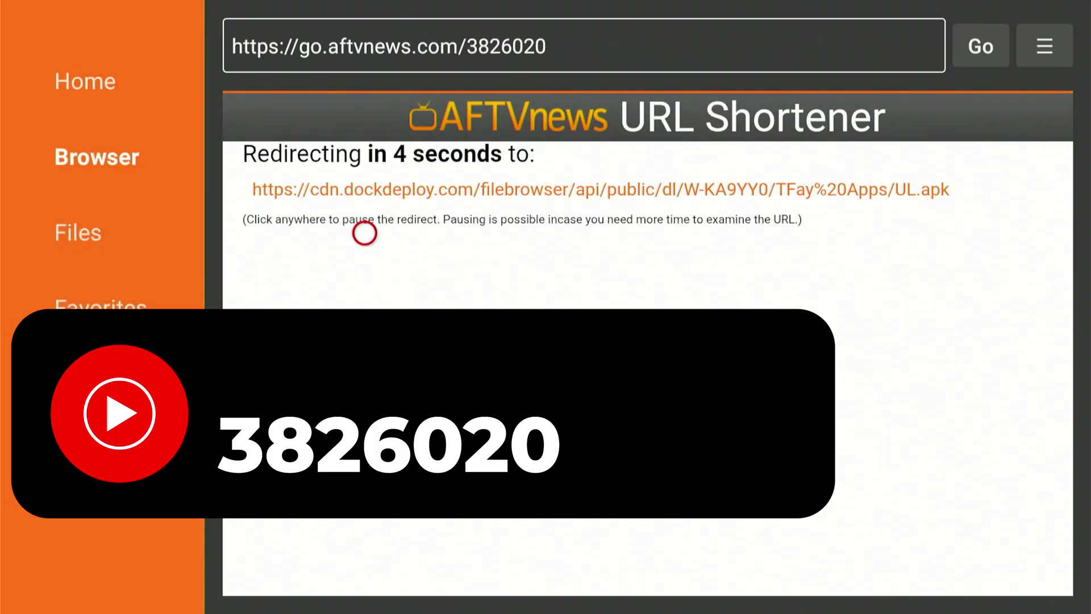
Handle the redirect and privacy notice so UL(1).apk finishes downloading to /sdcard/Download/Downloader.
click(365, 233)
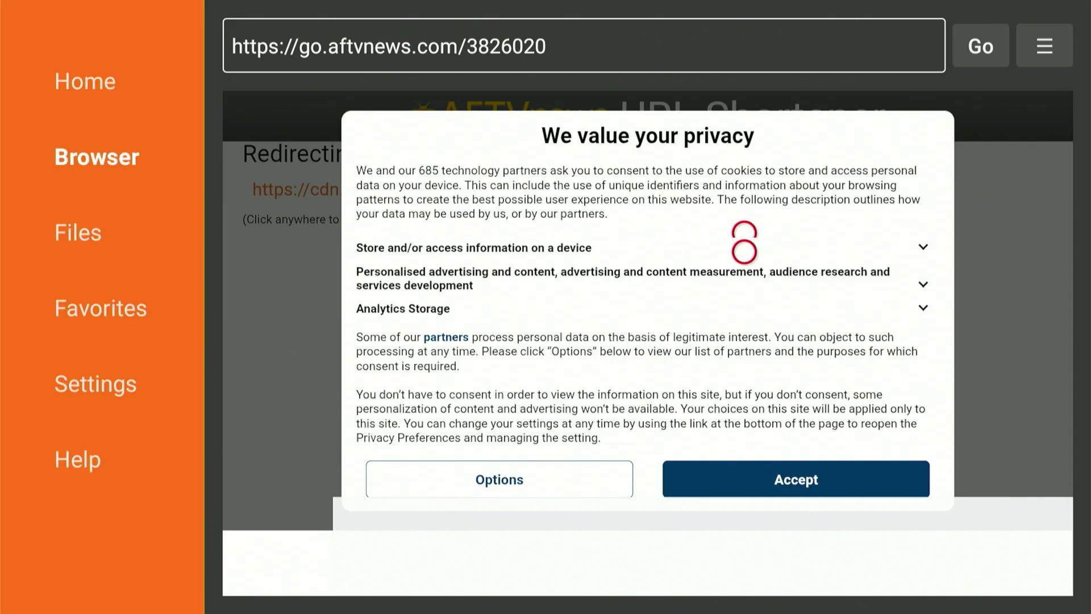
click(744, 479)
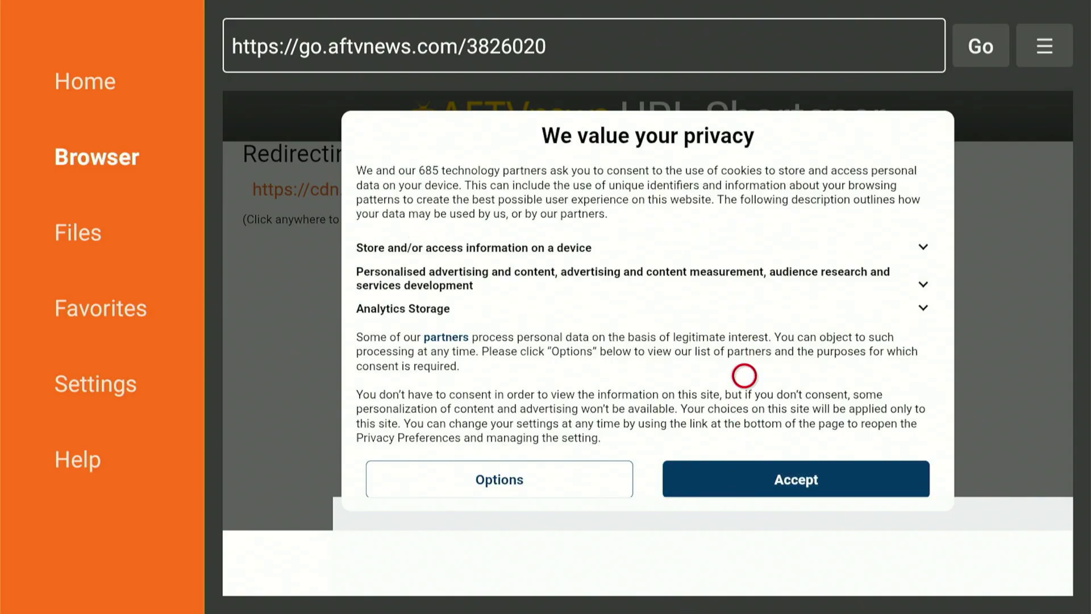
click(687, 195)
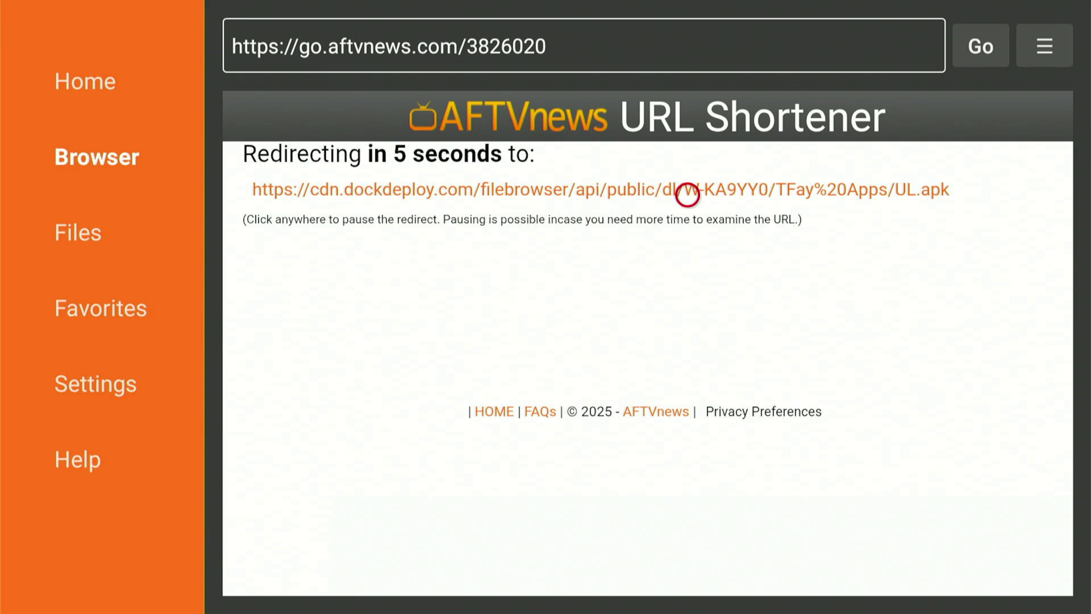
click(687, 195)
click(687, 195)
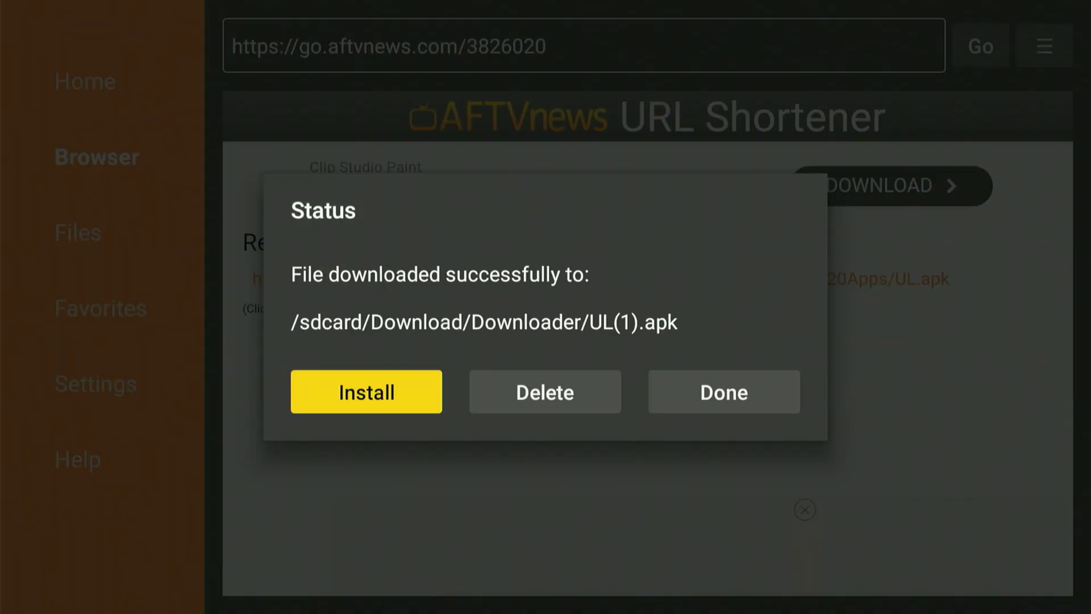
Install Unlinked from UL(1).apk and finish with Done, skipping Open.
key(Return)
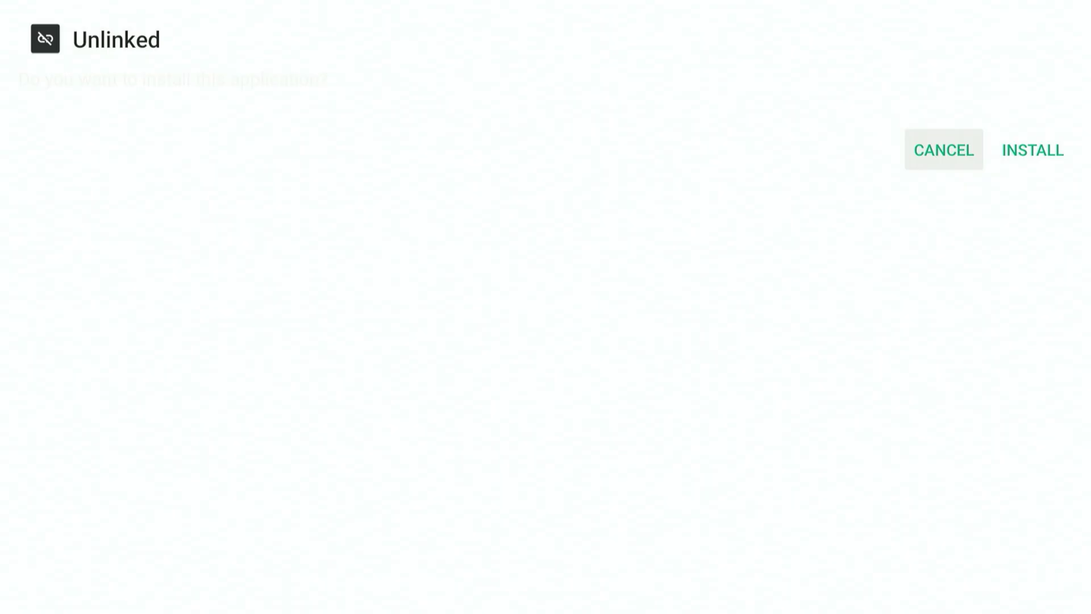
key(Right)
key(Return)
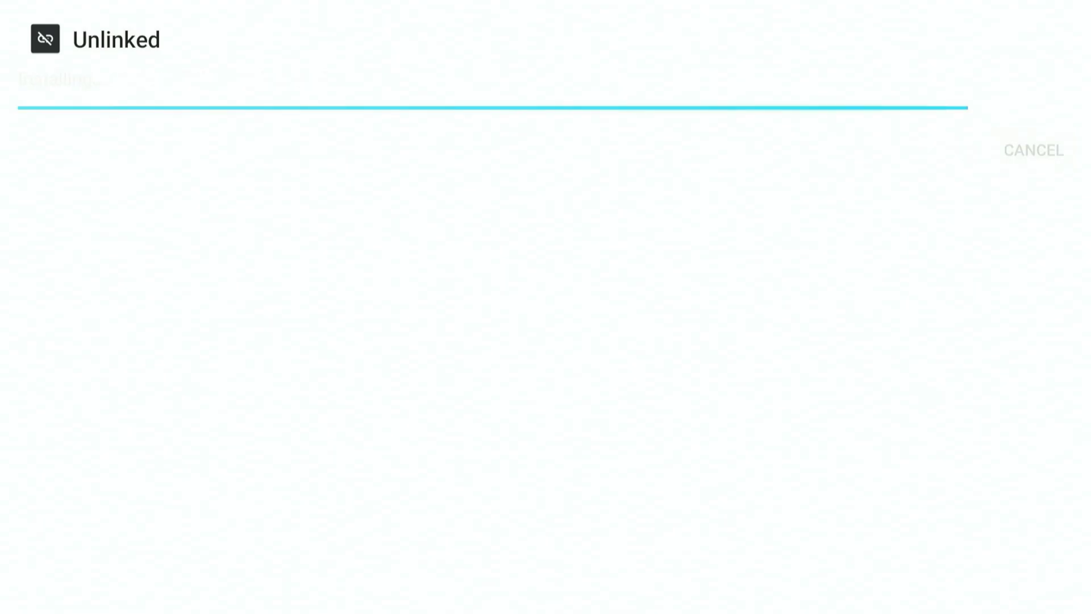
key(Left)
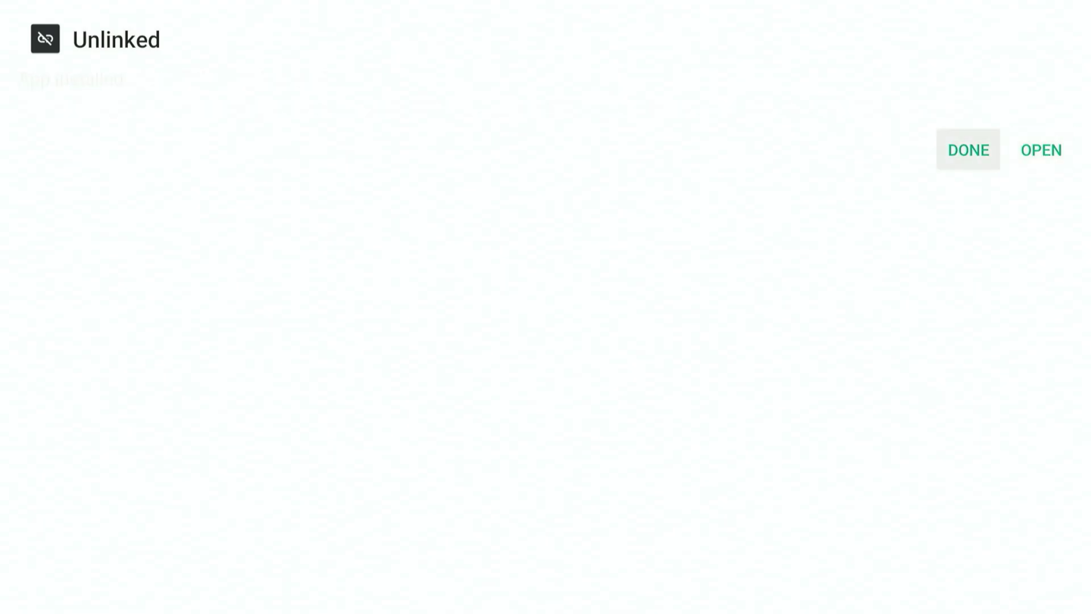
key(Return)
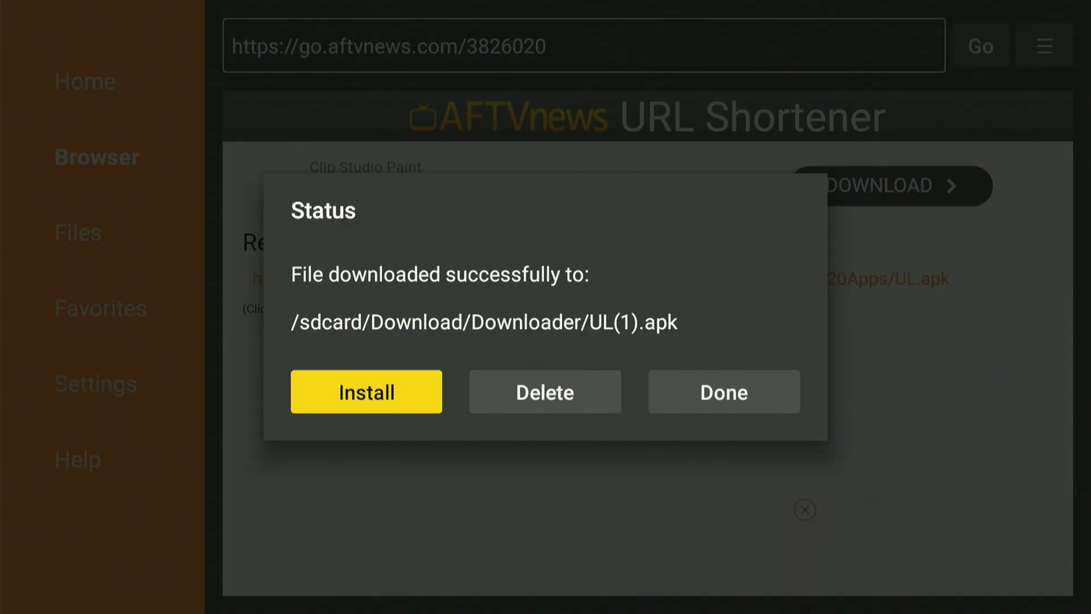
Delete the UL(1).apk installer file and go to the Fire TV home screen.
key(Right)
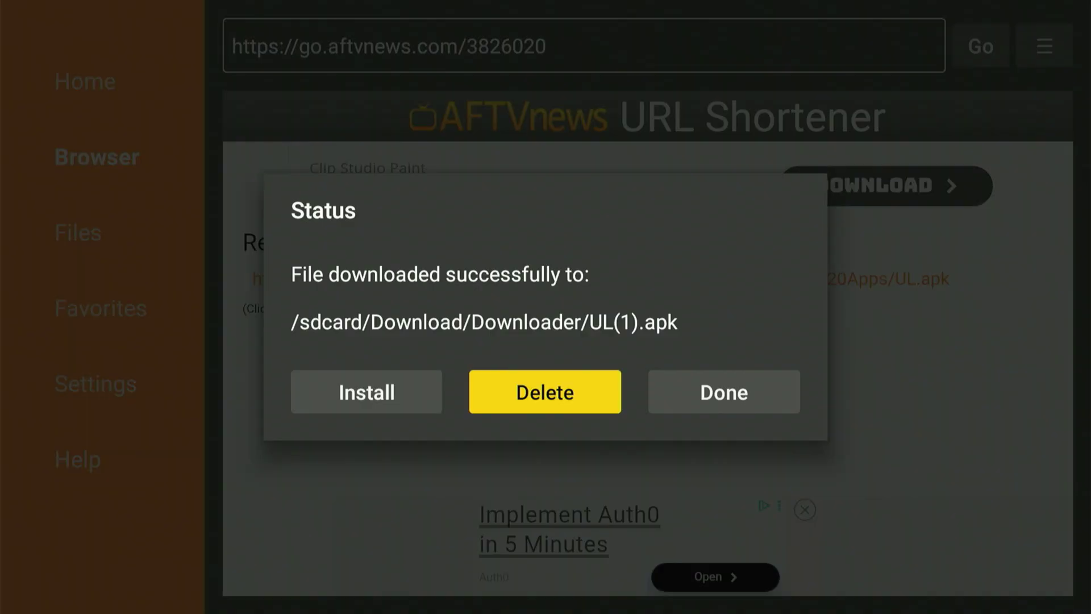
key(Return)
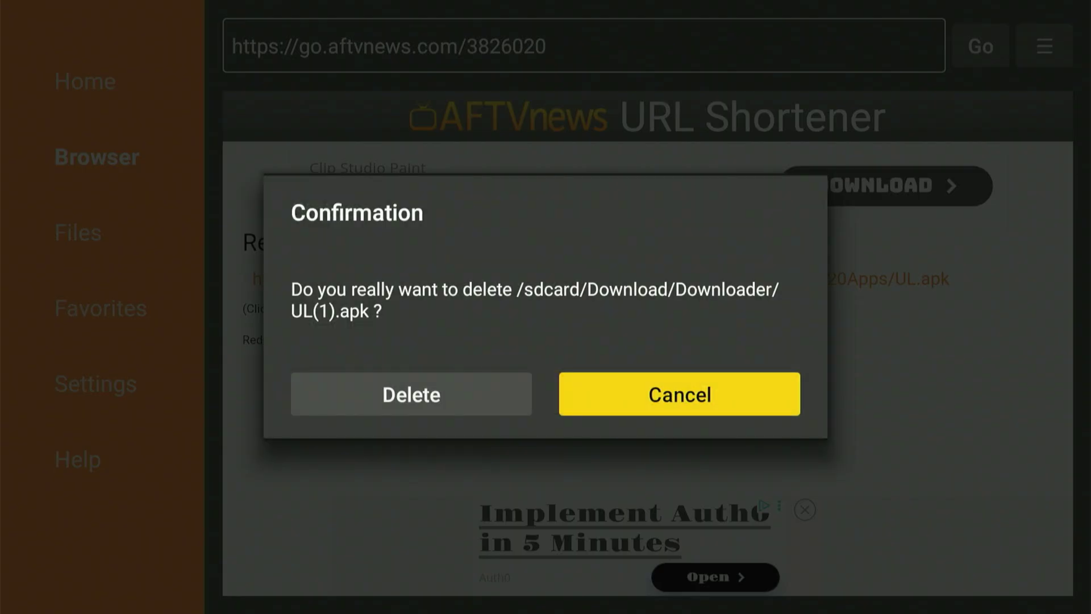
key(Left)
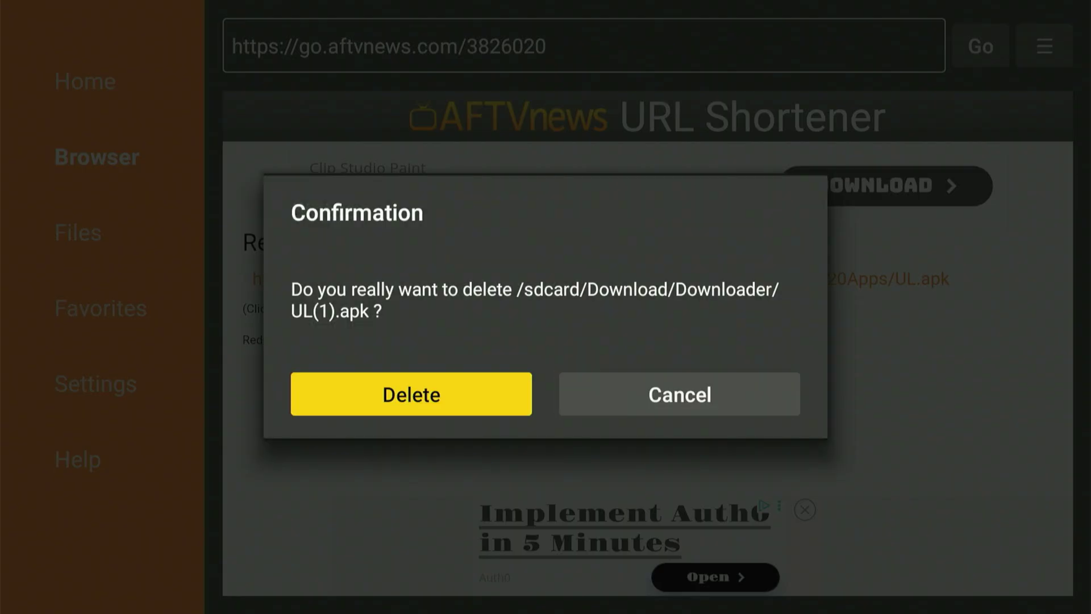
key(Return)
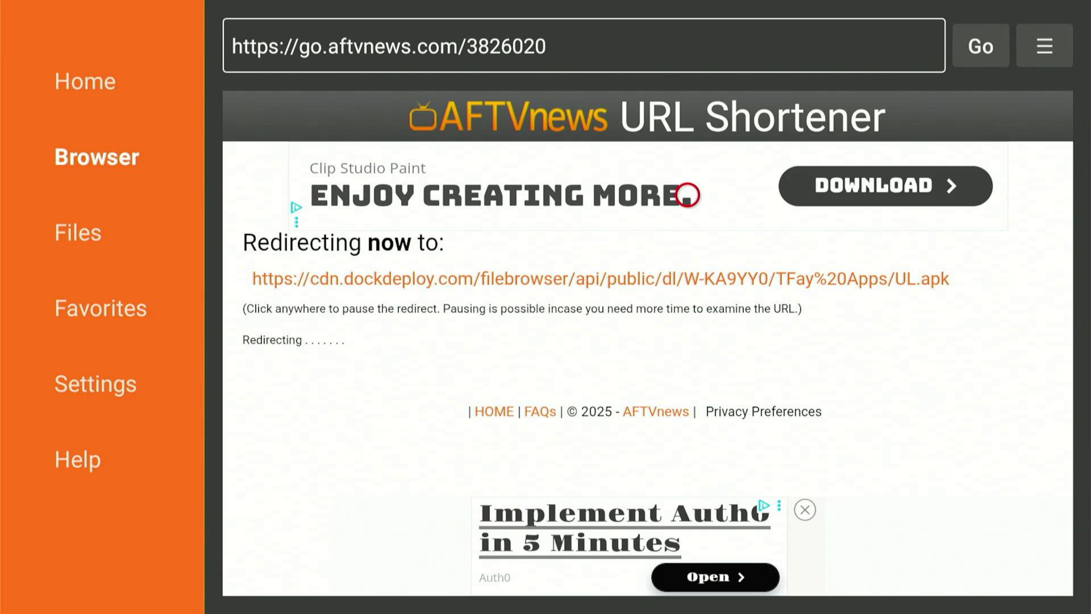
key(Home)
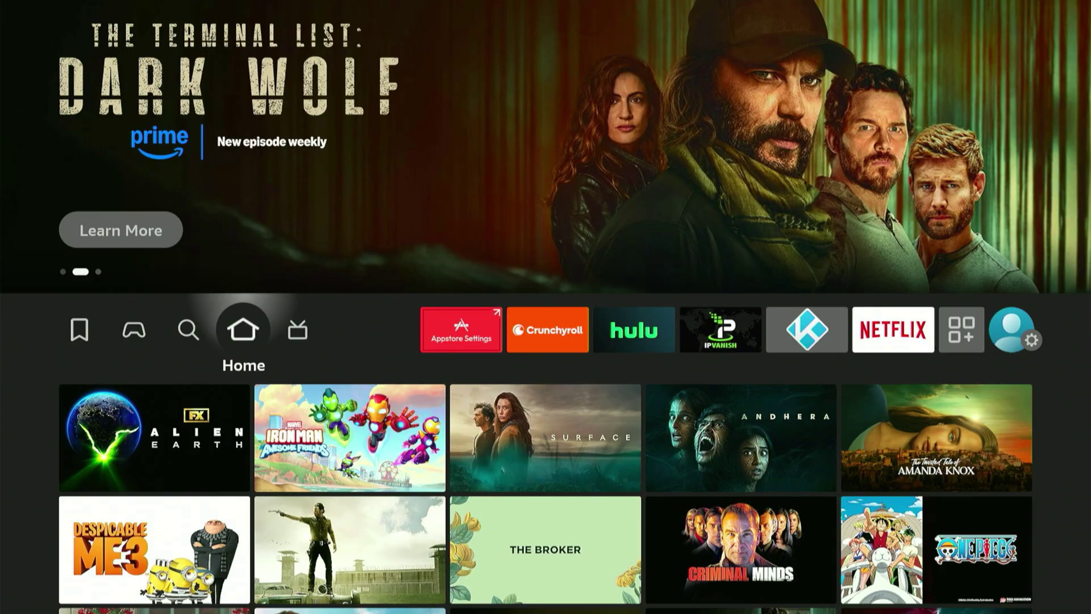
Switch Unlinked ON under My Fire TV > Developer options > Install unknown apps.
key(Right)
key(Right)
key(Right)
key(Right)
key(Right)
key(Right)
key(Right)
key(Right)
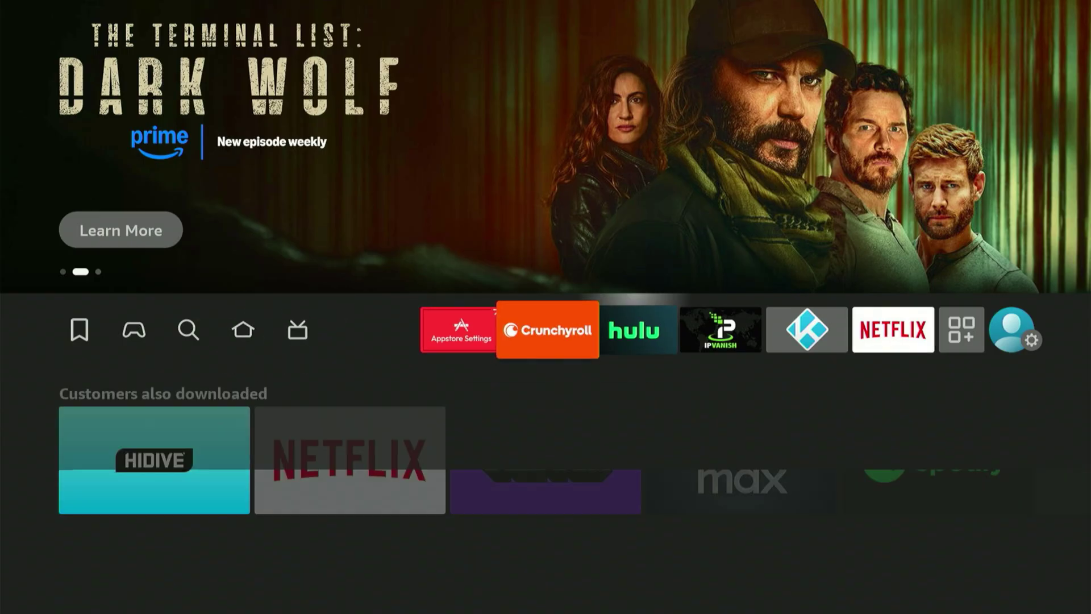
key(Right)
key(Down)
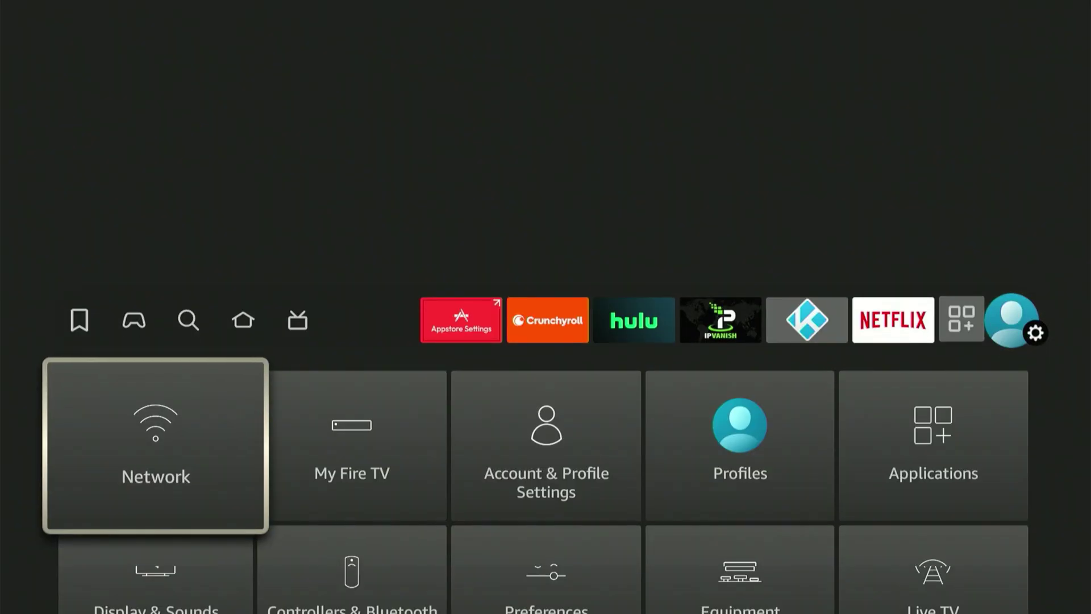
key(Right)
key(Return)
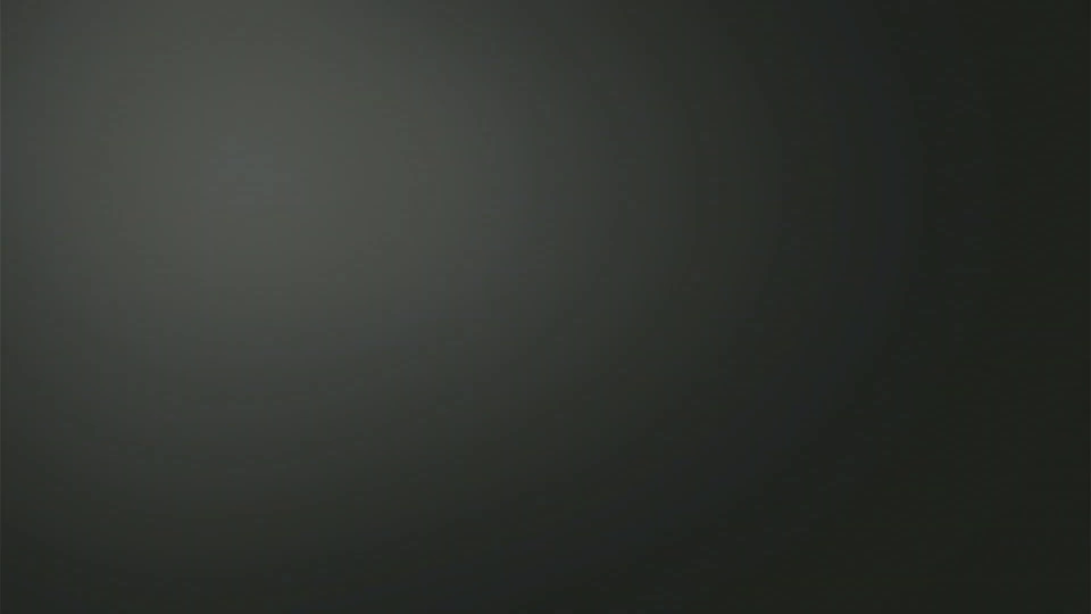
key(Down)
key(Return)
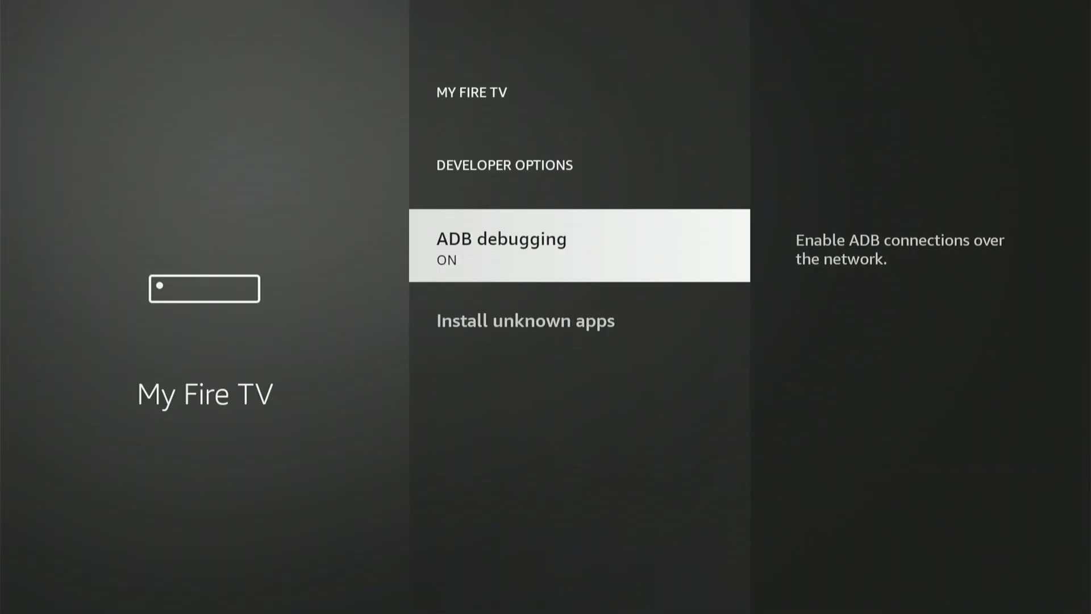
key(Down)
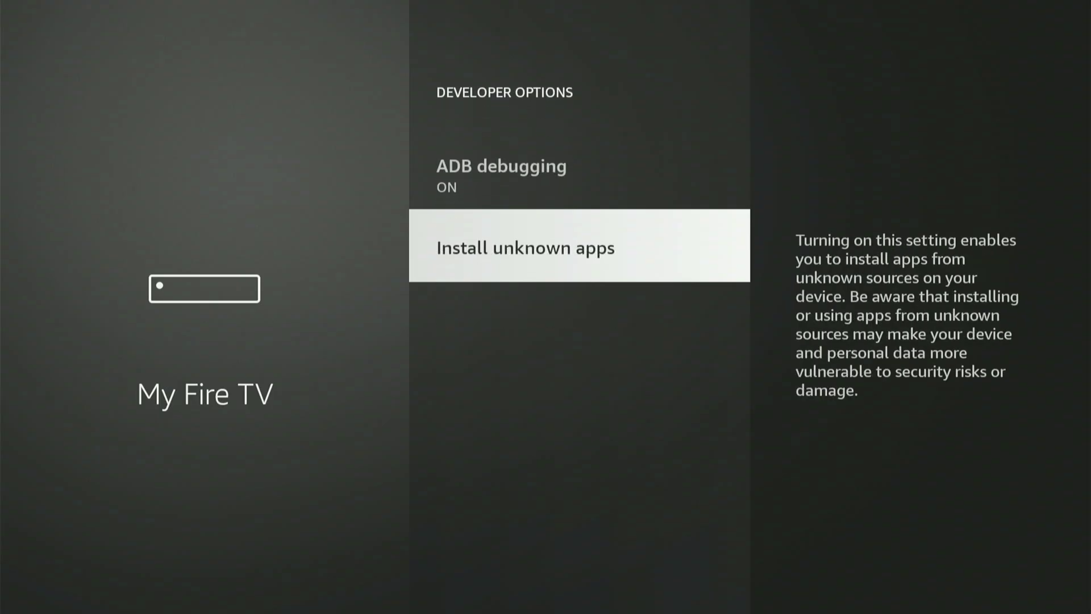
key(Return)
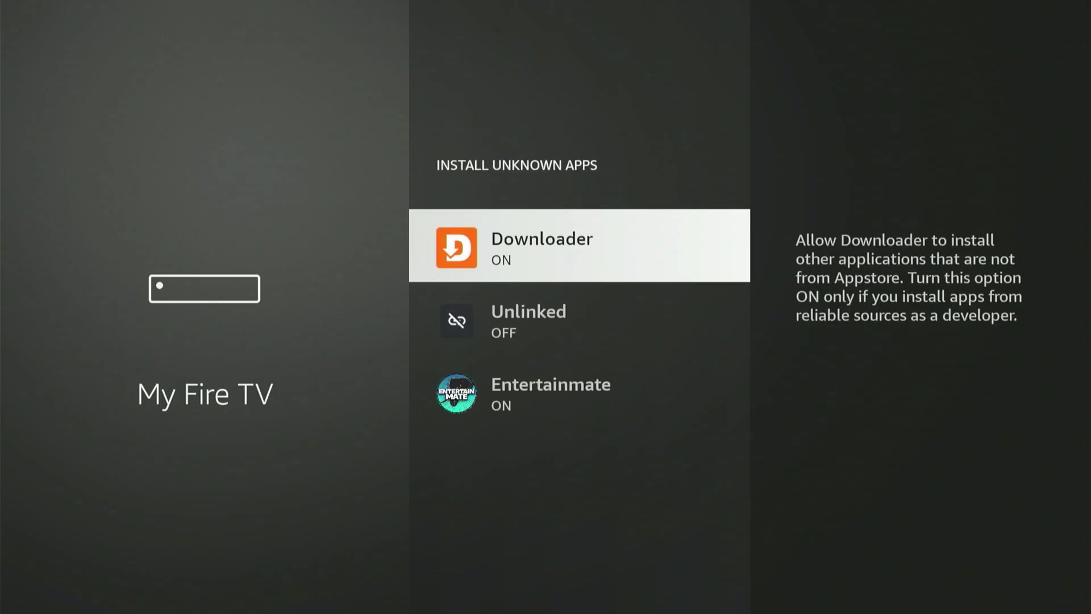
key(Down)
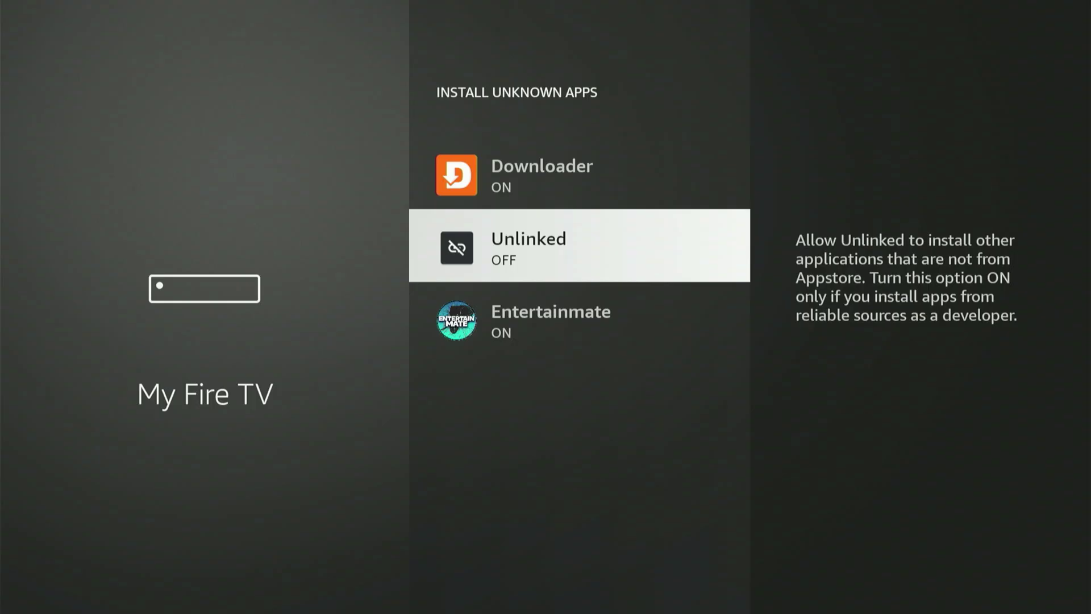
key(Return)
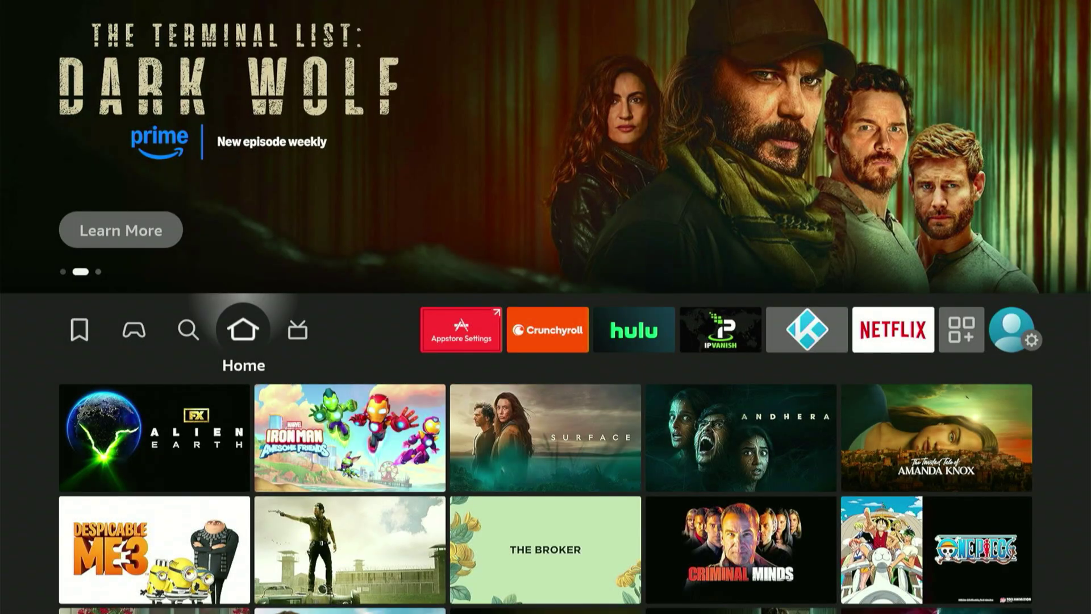
Launch Unlinked from the Your Apps & Channels grid.
key(Right)
key(Right)
key(Right)
key(Right)
key(Right)
key(Right)
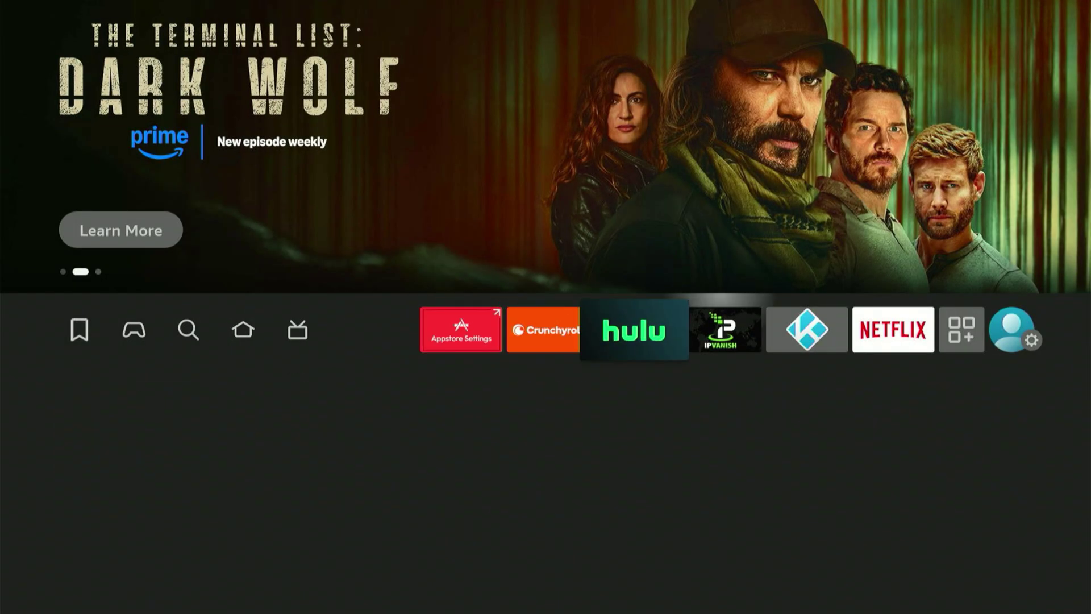
key(Right)
key(Right)
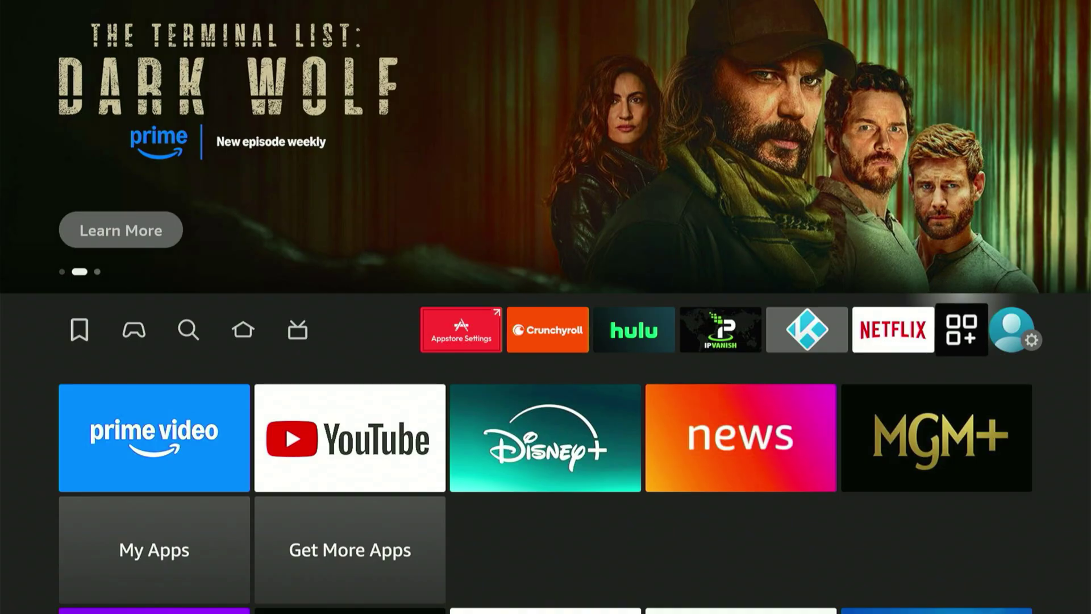
key(Return)
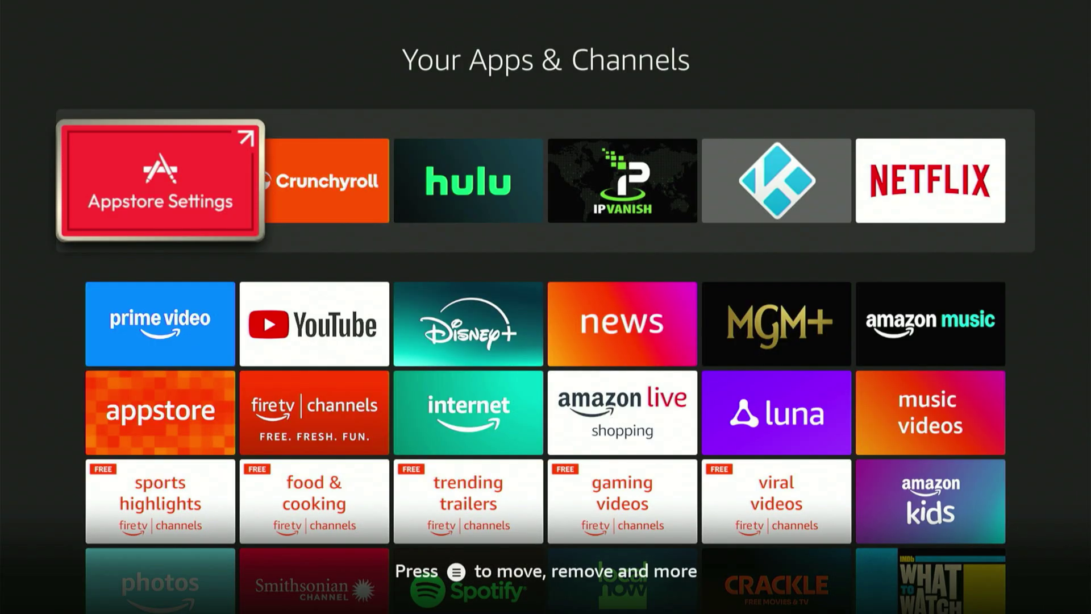
key(Down)
key(Down)
key(Down)
key(Down)
key(Down)
key(Down)
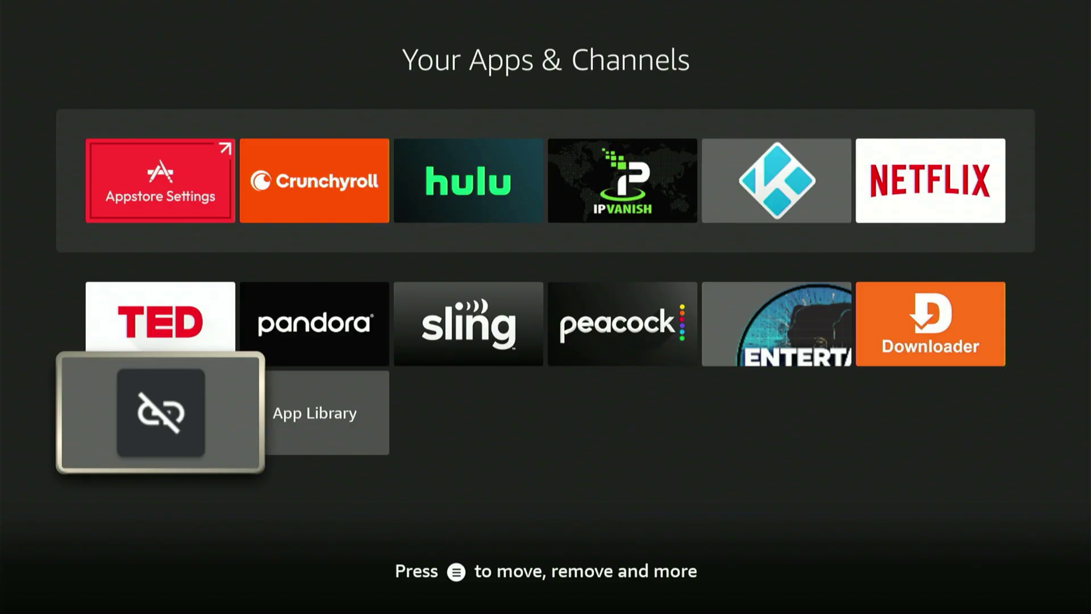
key(Return)
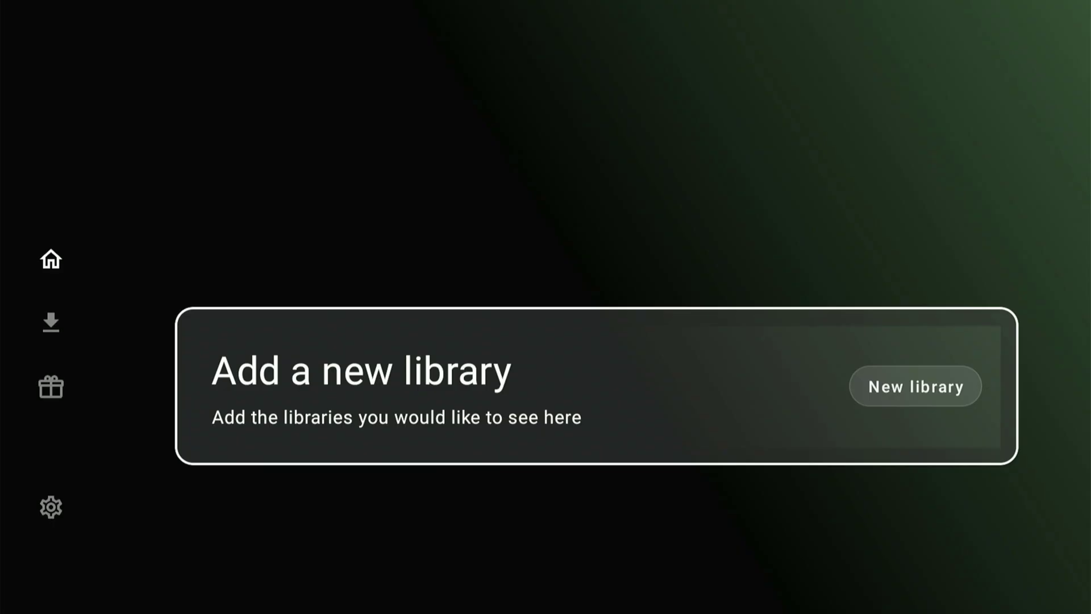
Choose New library and bring the on-screen keyboard to the letter f.
key(Return)
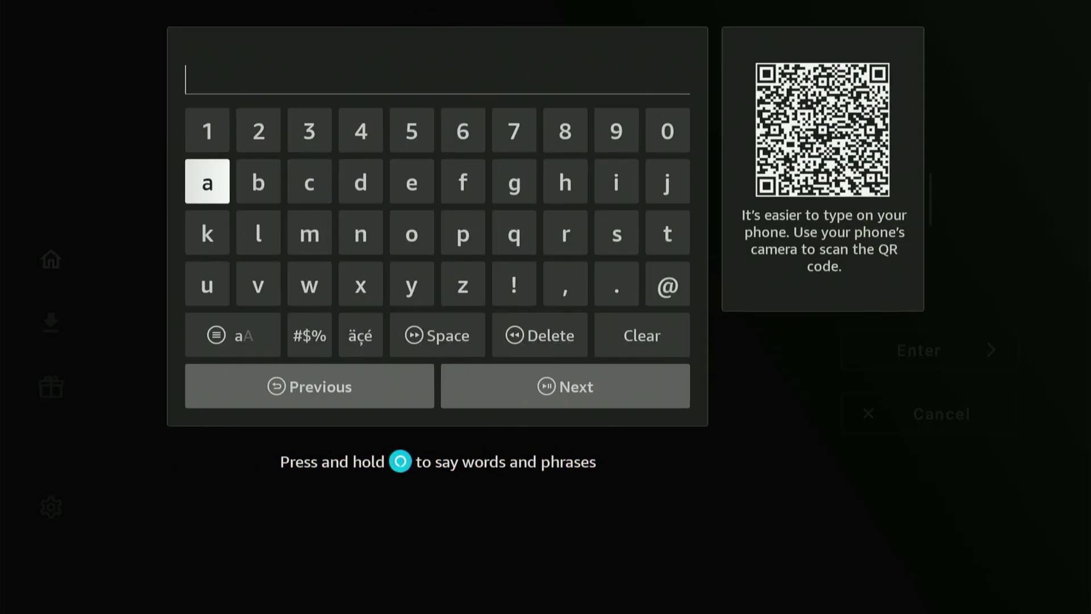
key(Right)
key(Right)
key(Up)
key(Right)
key(Right)
key(Right)
key(Right)
key(Right)
key(Right)
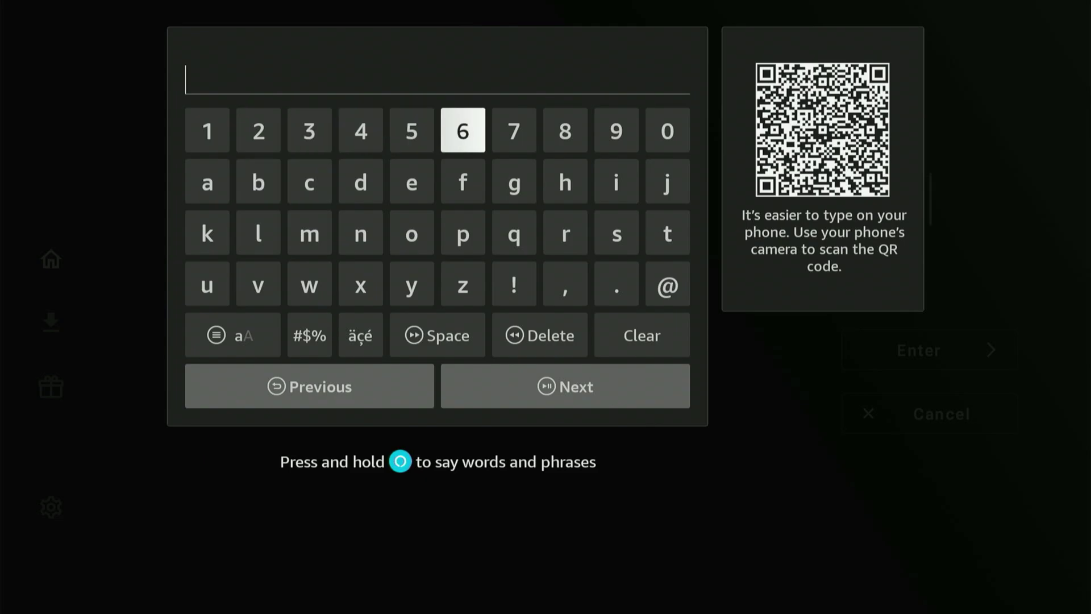
key(Down)
key(Up)
key(Right)
key(Right)
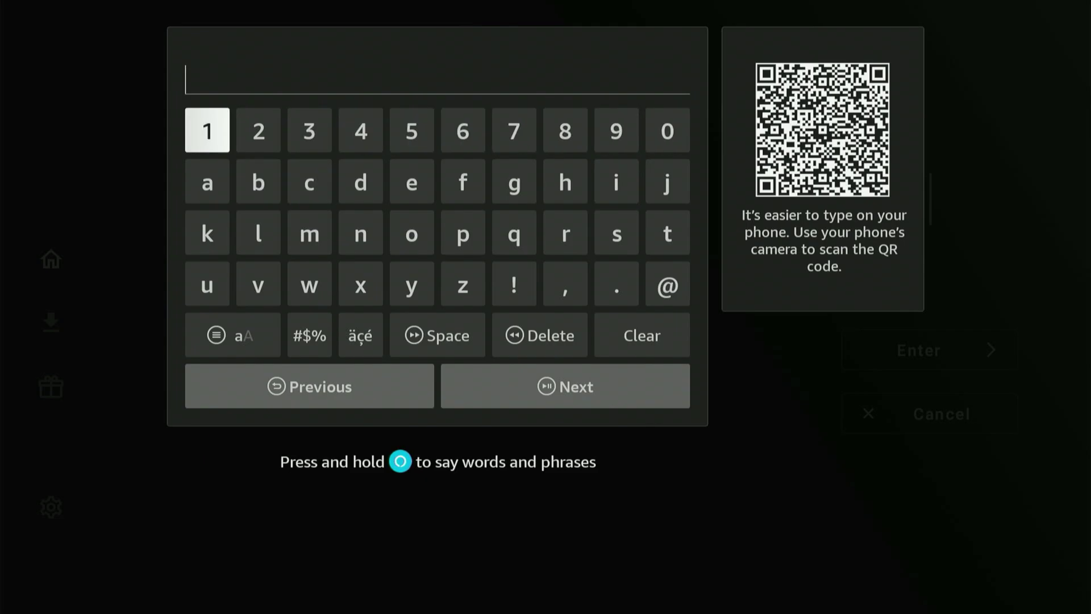
key(Down)
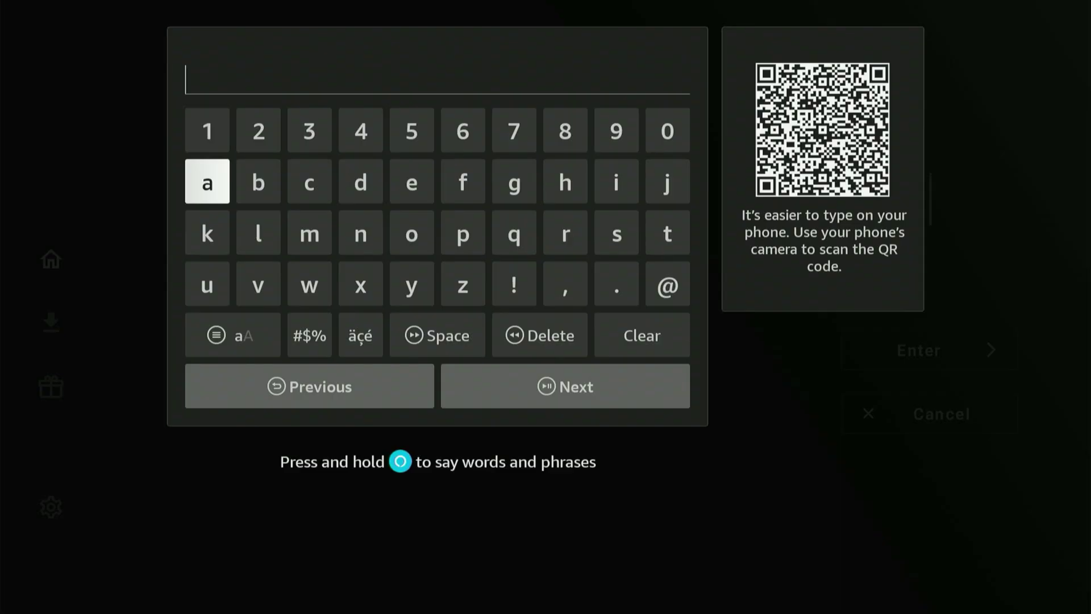
key(Right)
key(Right)
key(Right)
key(Right)
key(Right)
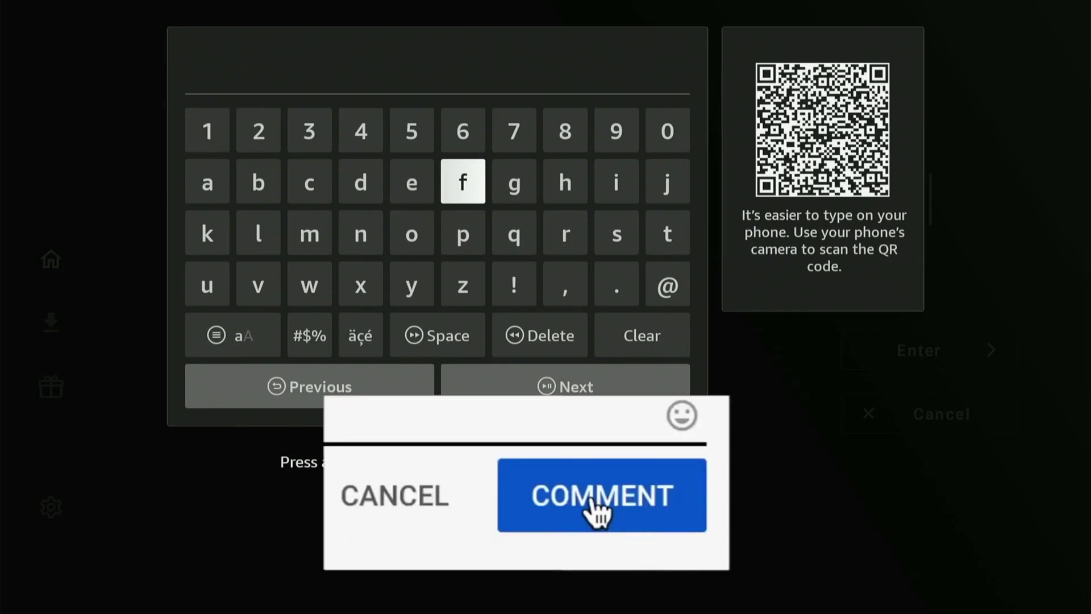
key(Down)
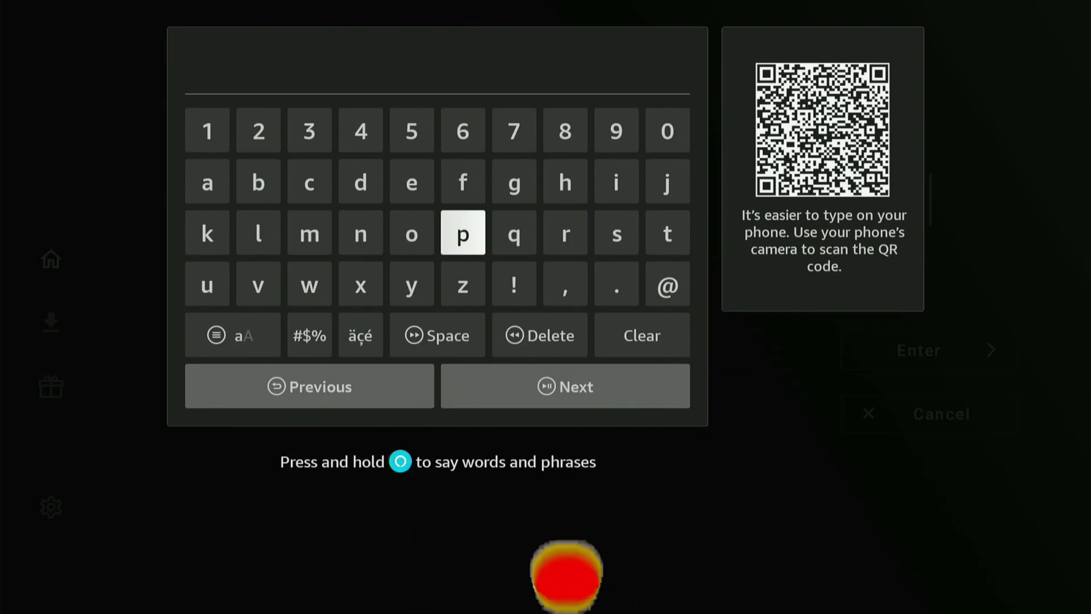
key(Up)
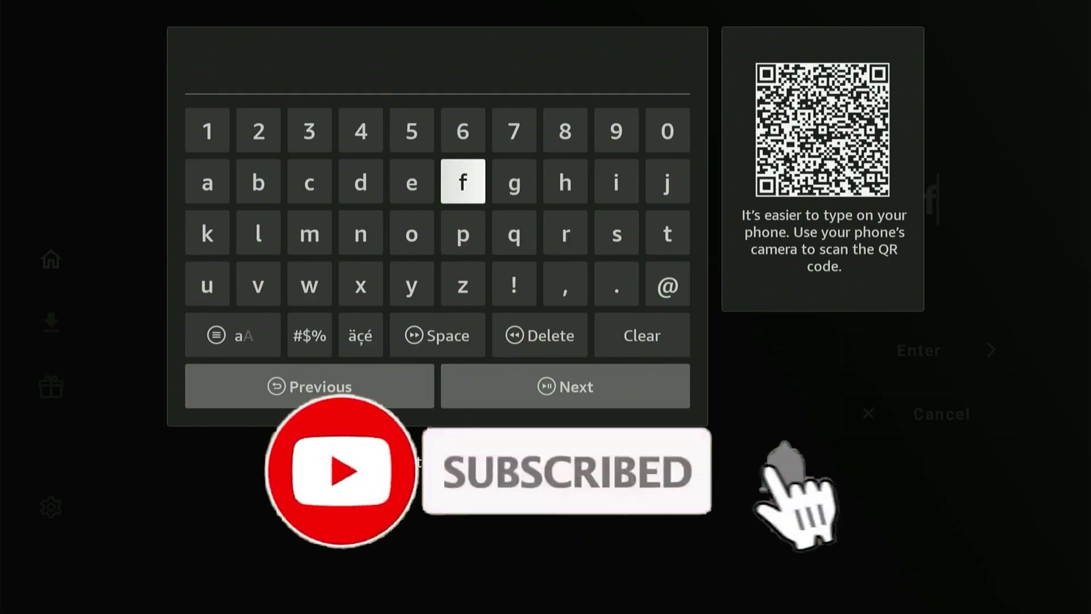
Type 'fire' as the start of the library code.
key(Return)
key(Right)
key(Right)
key(Right)
key(Return)
key(Down)
key(Left)
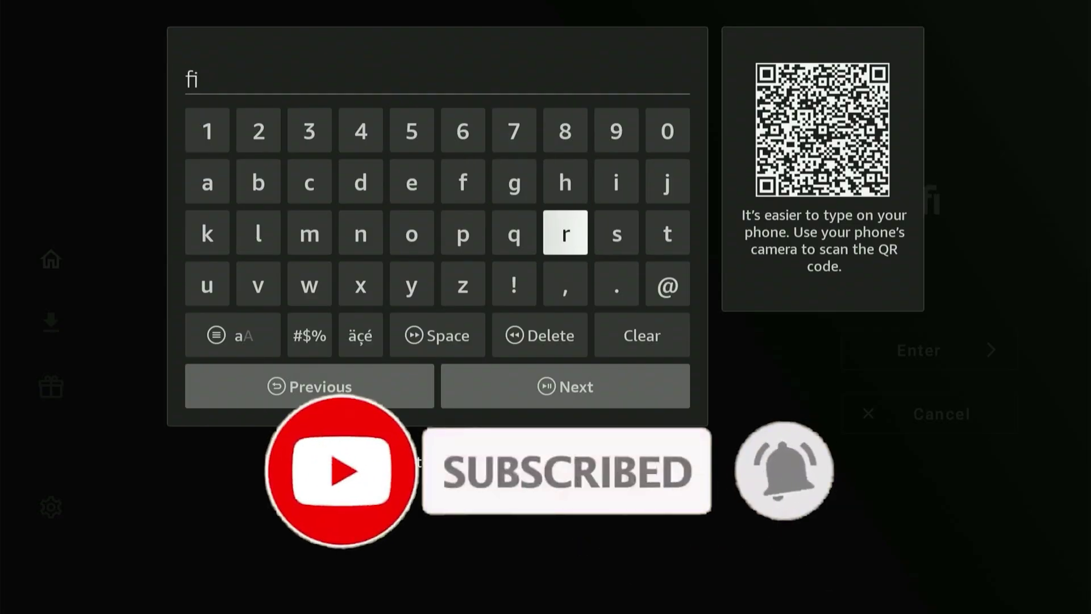
key(Return)
key(Left)
key(Left)
key(Up)
key(Left)
key(Return)
Complete the library code as 'firetweaks' and move down toward Next.
key(Down)
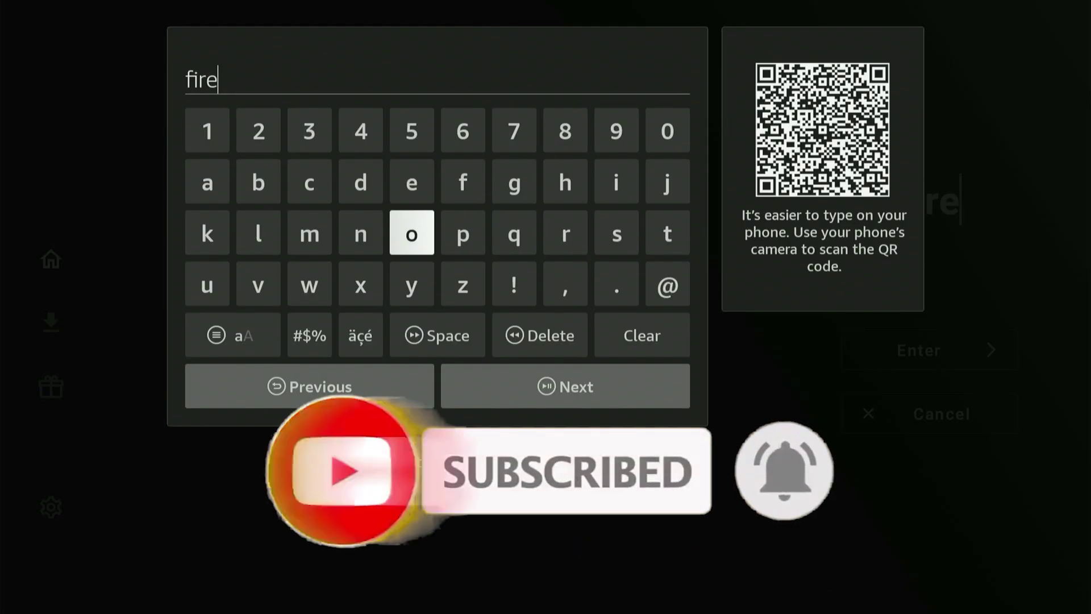
key(Right)
key(Right)
key(Right)
key(Right)
key(Right)
key(Return)
key(Left)
key(Left)
key(Left)
key(Left)
key(Left)
key(Left)
key(Left)
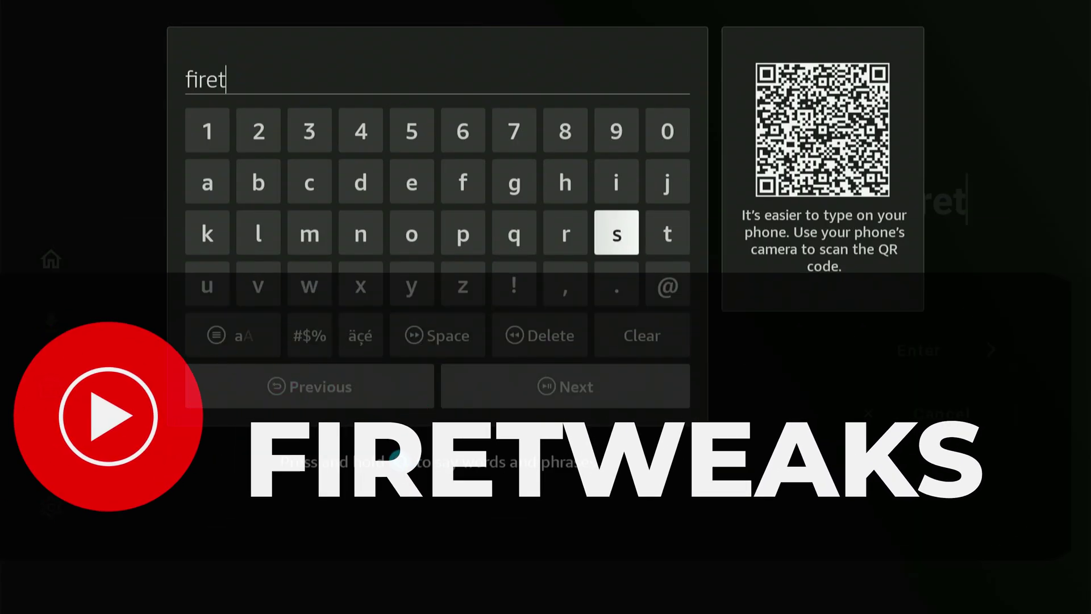
key(Down)
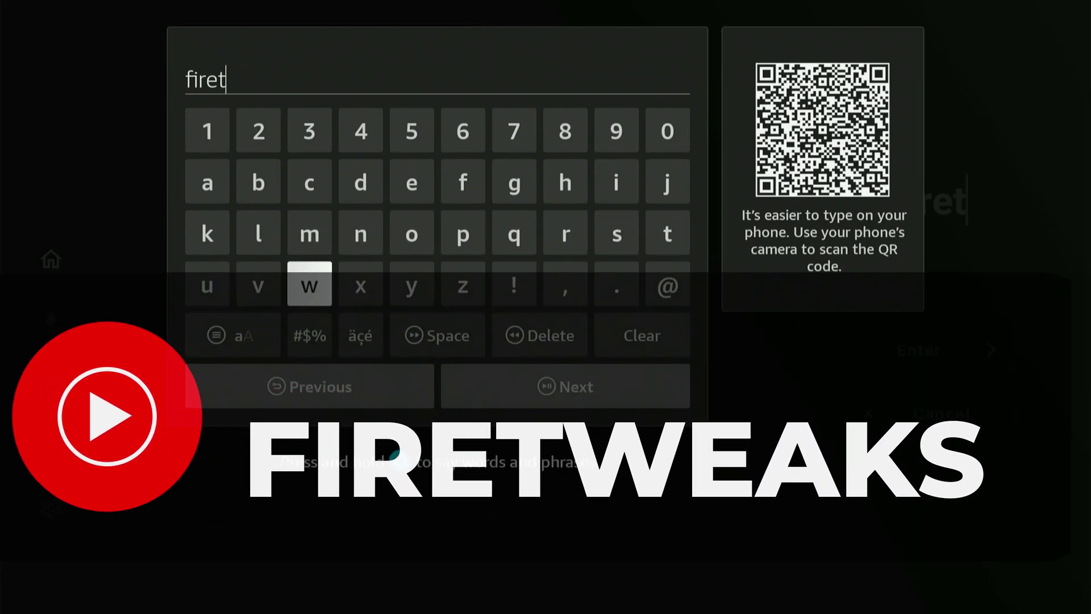
key(Return)
key(Up)
key(Up)
key(Right)
key(Right)
key(Return)
key(Left)
key(Left)
key(Left)
key(Left)
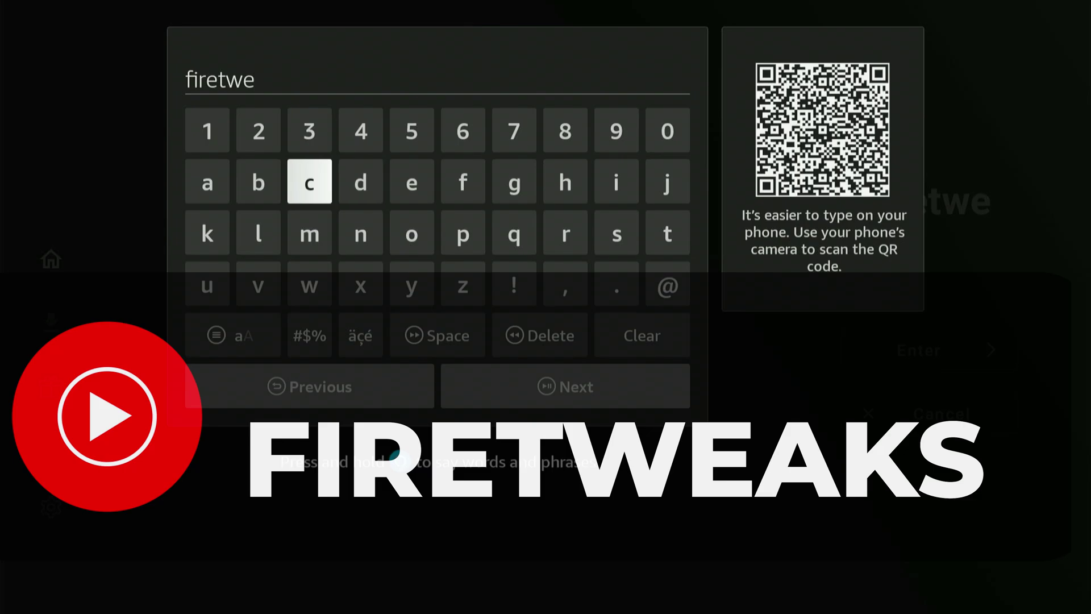
key(Return)
key(Down)
key(Return)
key(Right)
key(Right)
key(Right)
key(Right)
key(Right)
key(Right)
key(Right)
key(Right)
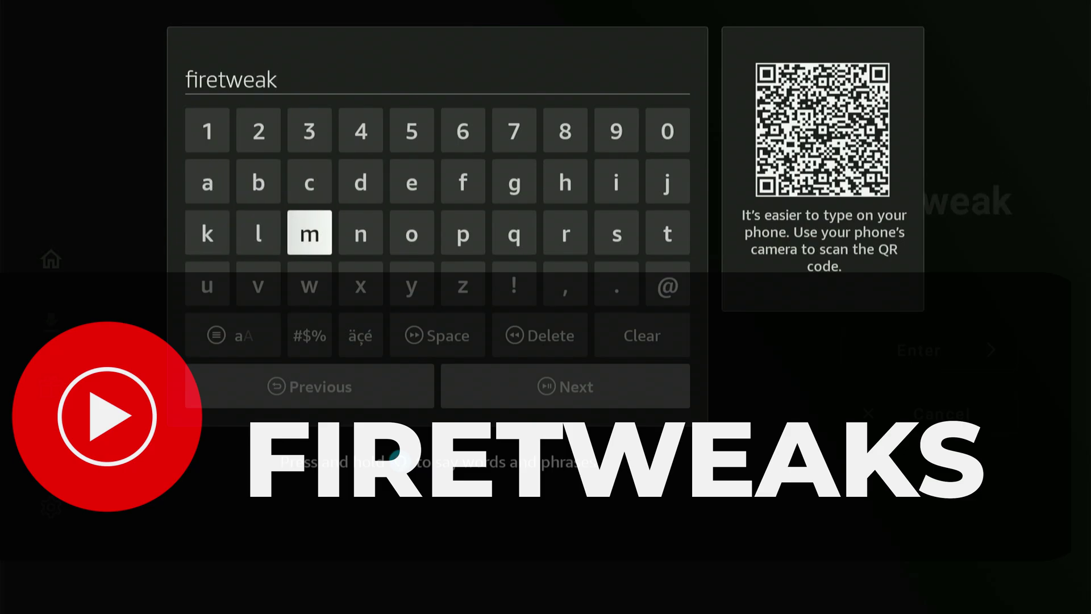
key(Return)
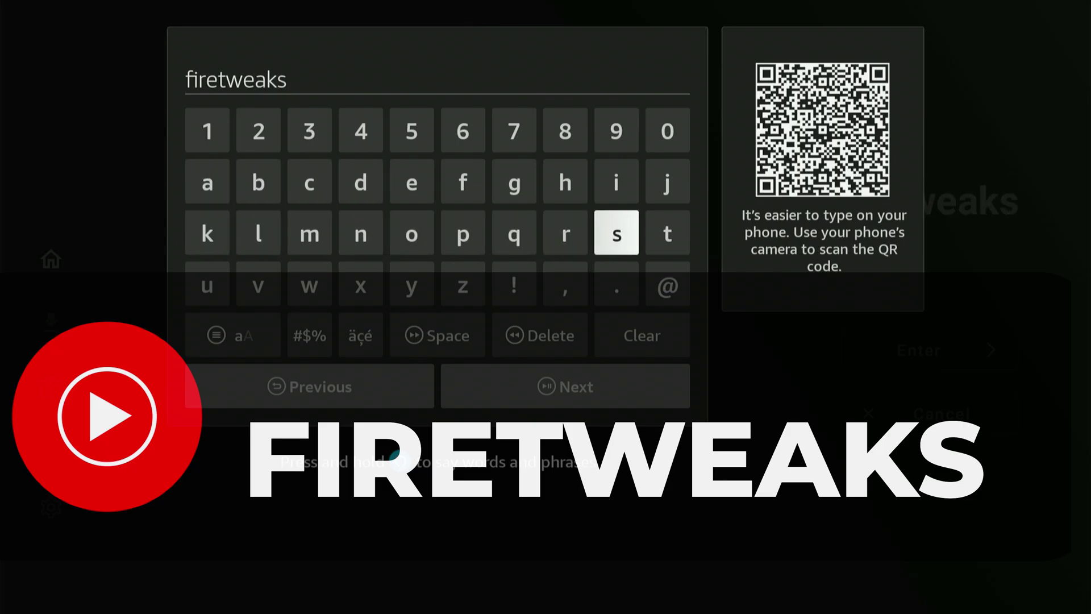
key(Down)
key(Down)
key(Down)
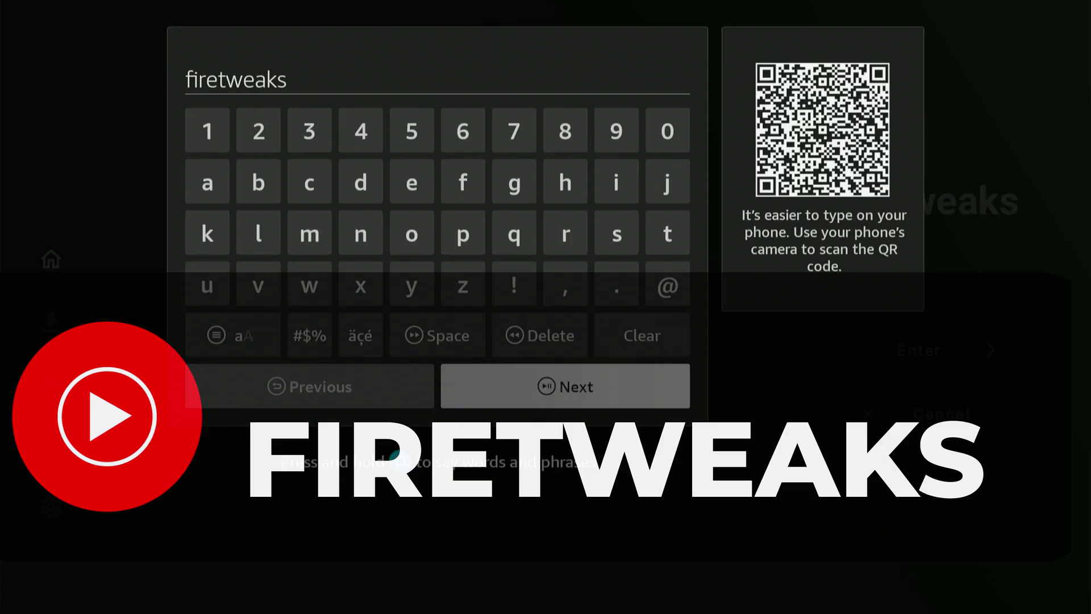